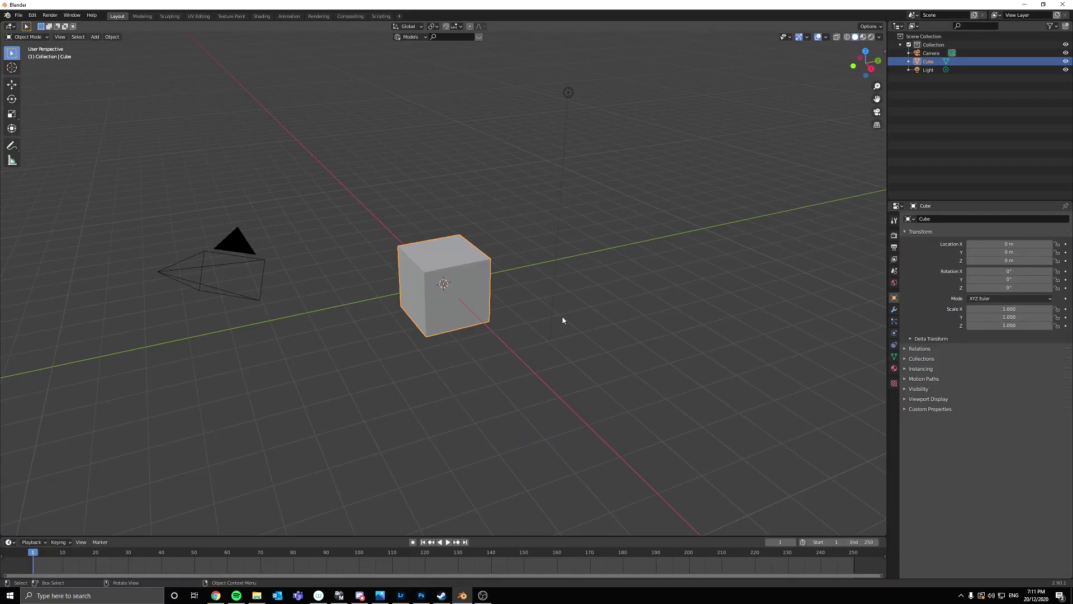
- Delete all default objects from the scene and add a mesh cylinder
key("a")
key("x")
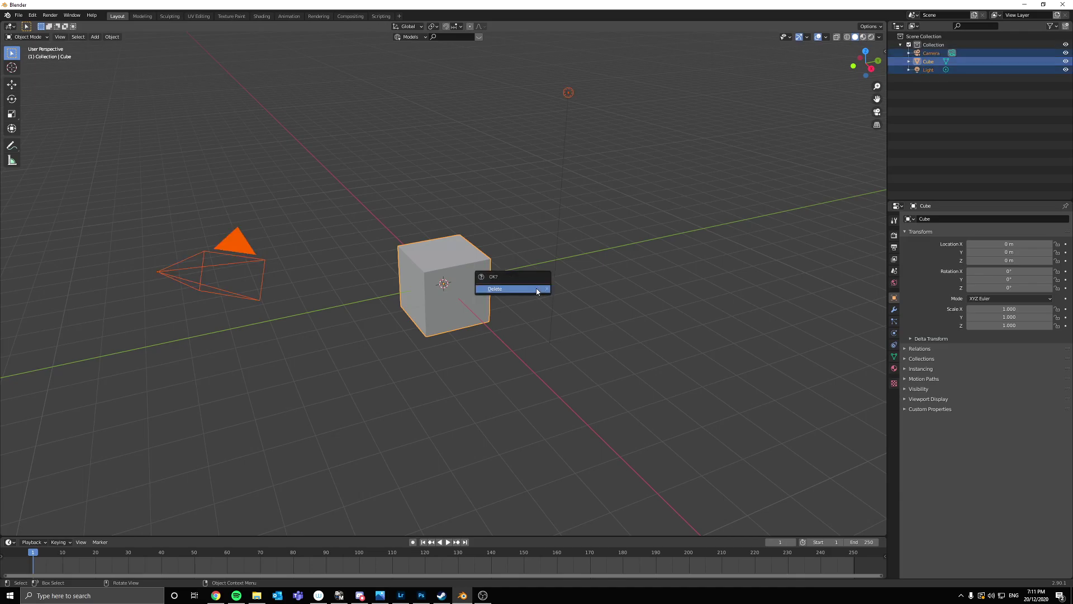
left_click(537, 288)
key("shift+a")
mouse_move(535, 291)
left_click(579, 329)
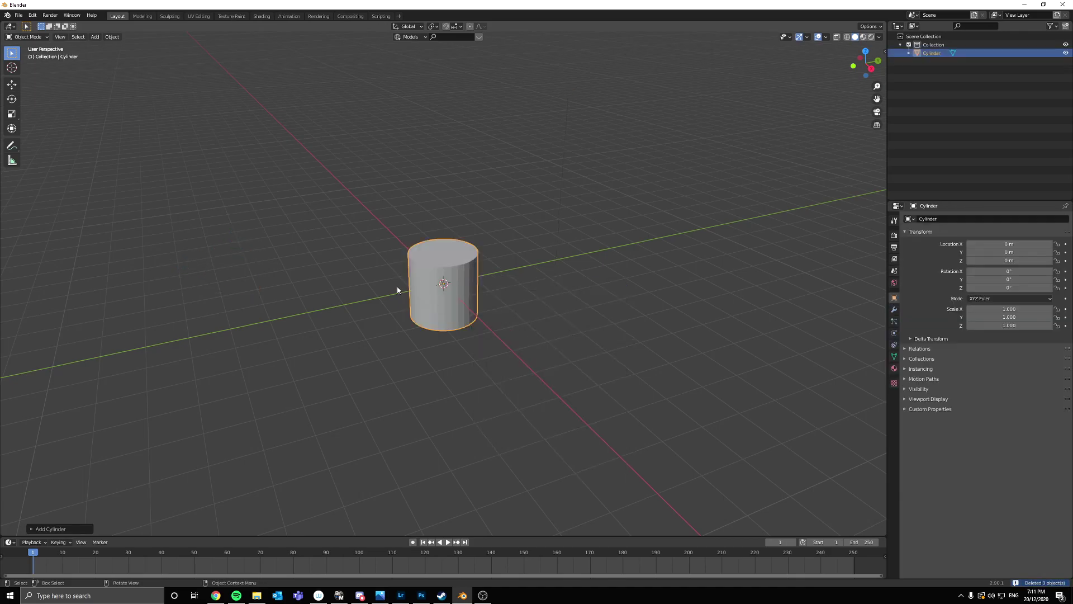
- Rotate the cylinder 90° about the global Y axis so it lies along X
type("ry")
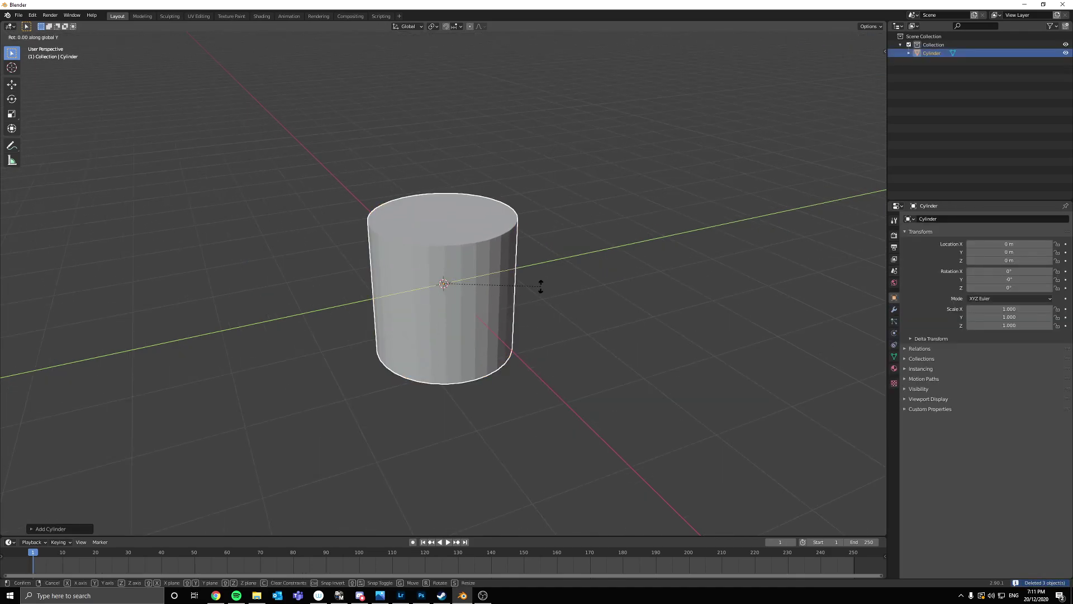
type("90")
key("Return")
- Scale the cylinder down uniformly to about 0.3 and apply its scale
key("s")
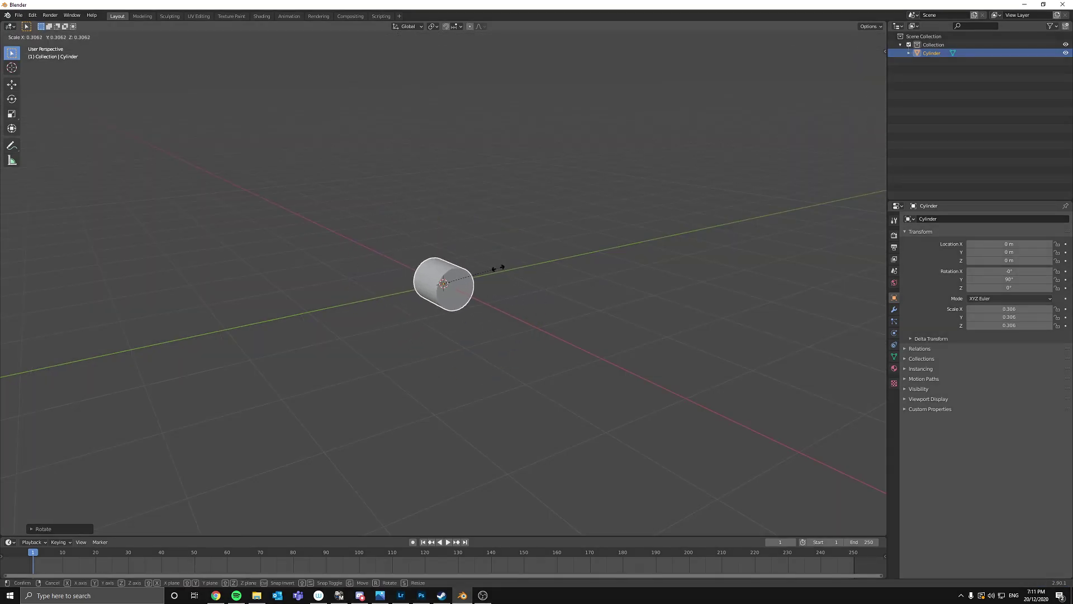
left_click(498, 270)
left_click(486, 272)
left_click(455, 281)
scroll(455, 281, "up", 5)
key("ctrl+a")
middle_click_drag(455, 281, 544, 333)
left_click(482, 323)
scroll(544, 334, "down", 2)
- Stretch the cylinder along the global X axis to about 1.94 times its length
key("s")
key("x")
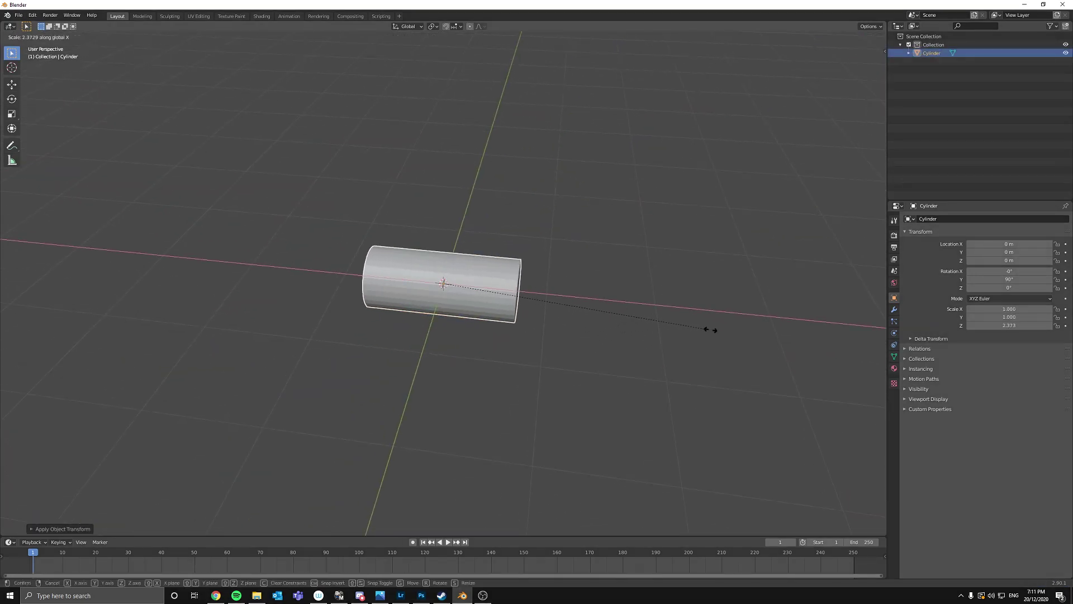
left_click(710, 328)
middle_click_drag(709, 328, 595, 303)
scroll(458, 285, "up", 4)
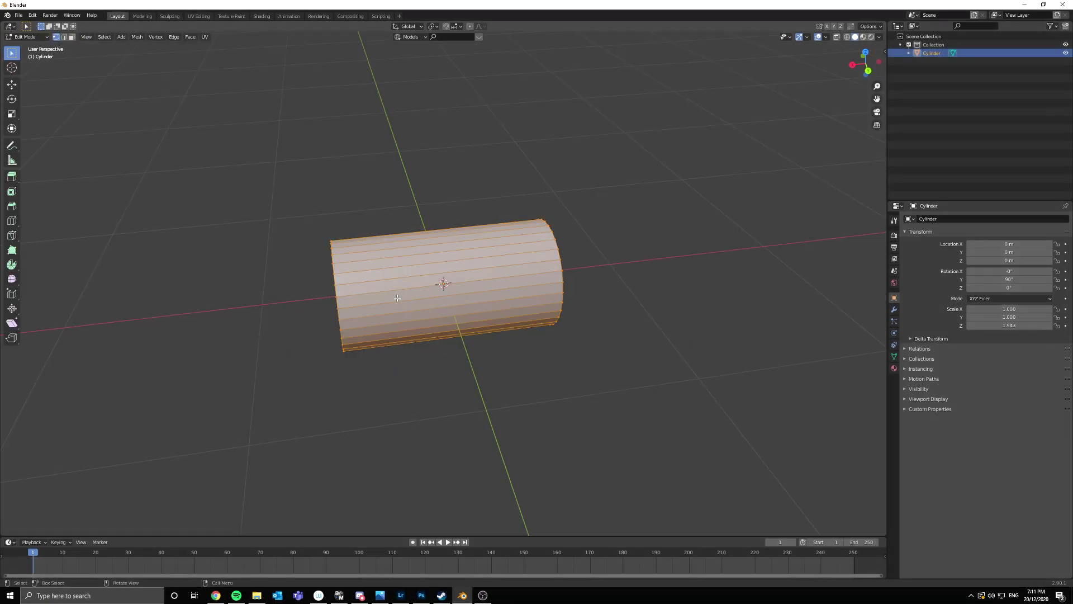
- Add five evenly spaced loop cuts around the cylinder, keeping them unslid
key("ctrl+r")
scroll(396, 272, "up", 6)
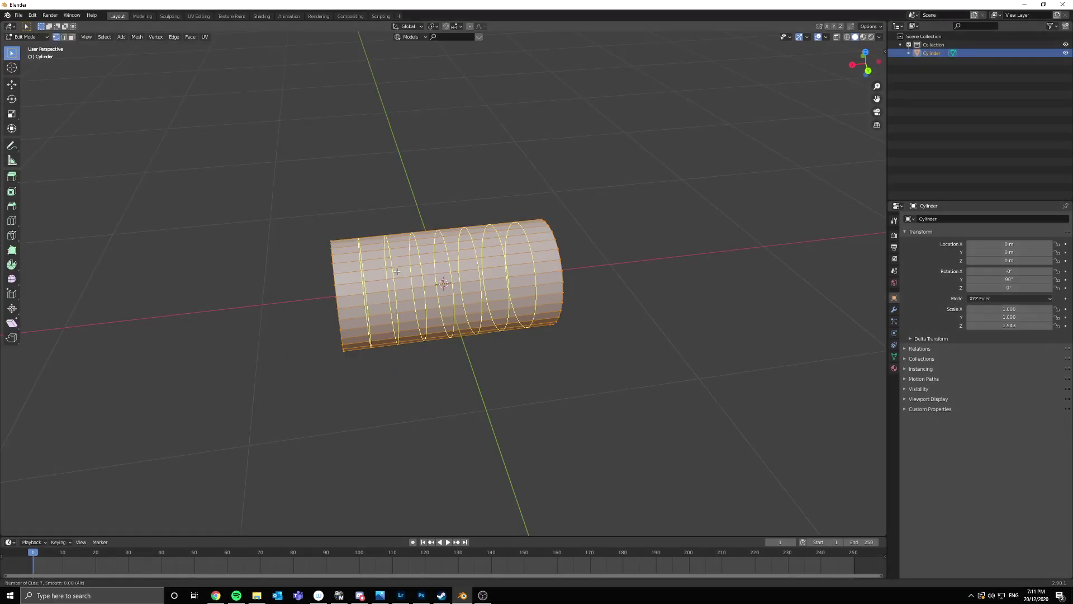
scroll(396, 271, "down", 1)
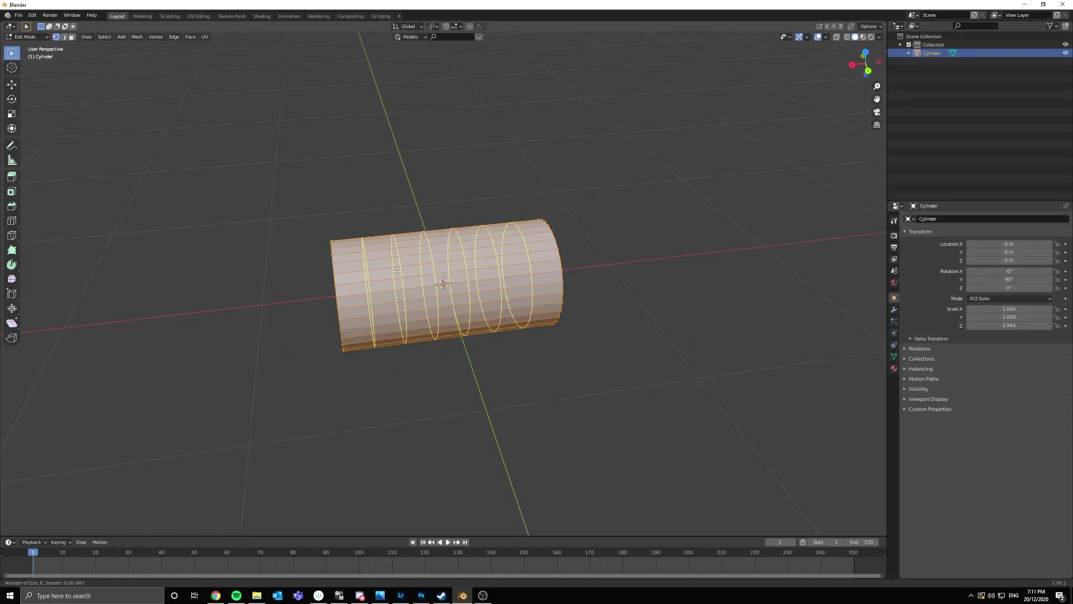
left_click(397, 271)
right_click(385, 264)
- Bevel the five edge loops by about 0.022 m into bands and extrude the bands outward along their normals
left_click(373, 266, "alt")
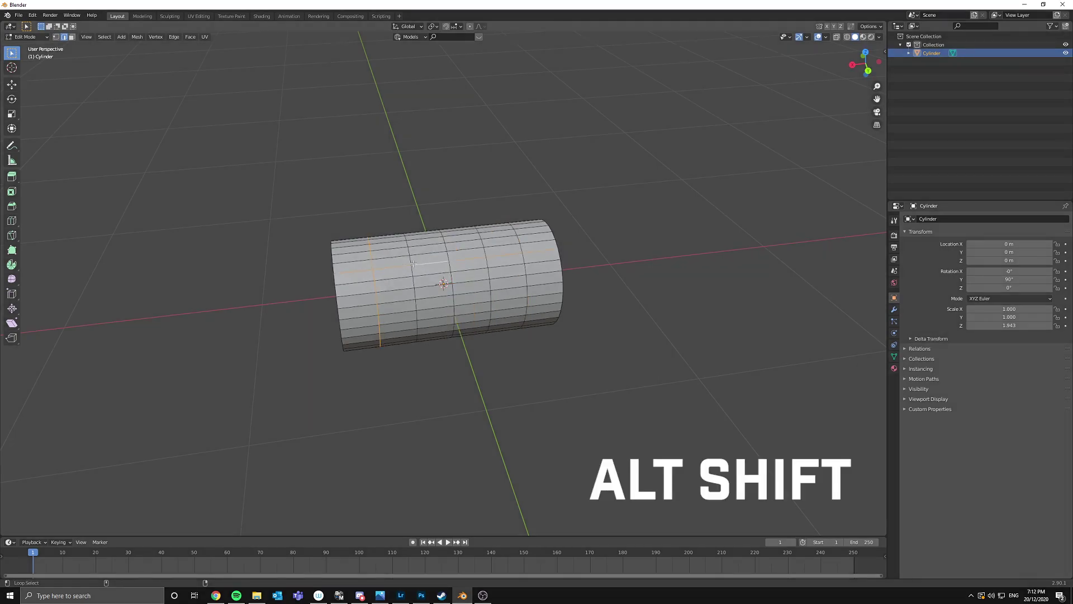
left_click(413, 259, "alt+shift")
left_click(412, 261, "alt+shift")
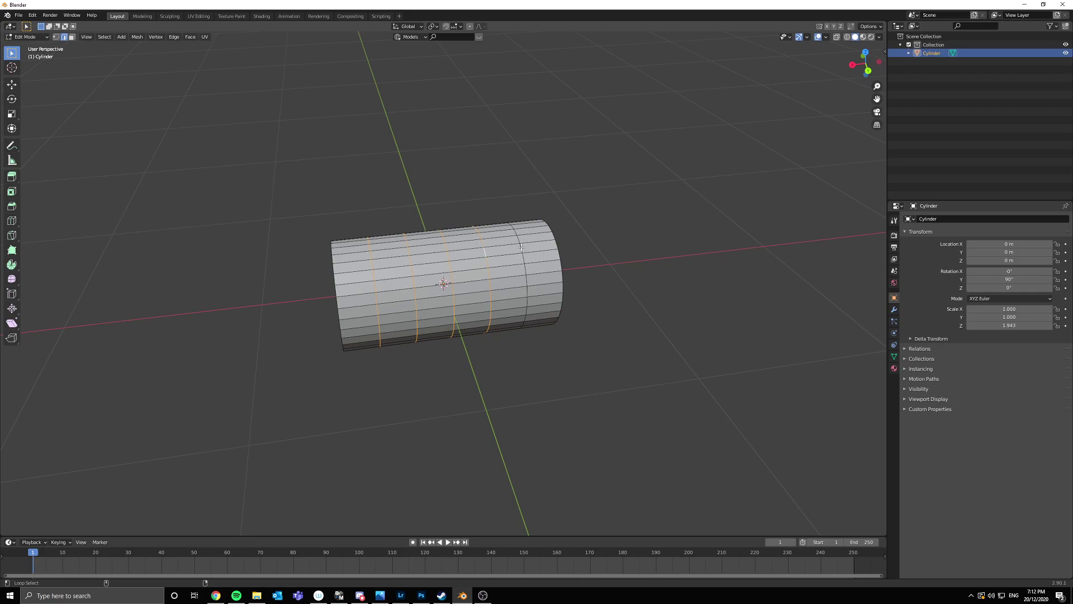
key("ctrl+b")
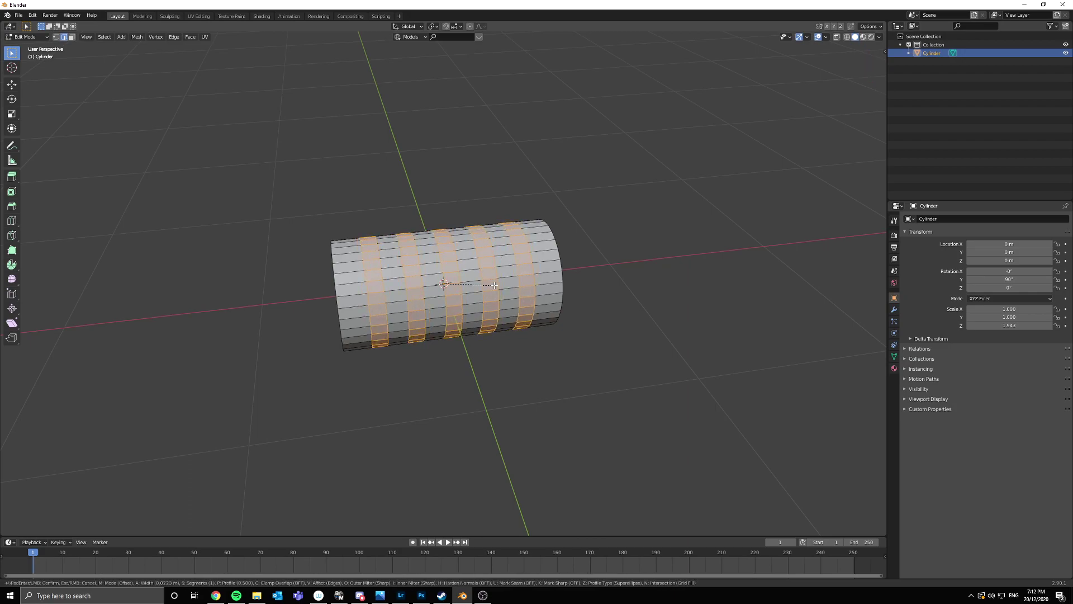
left_click(495, 285)
key("alt+e")
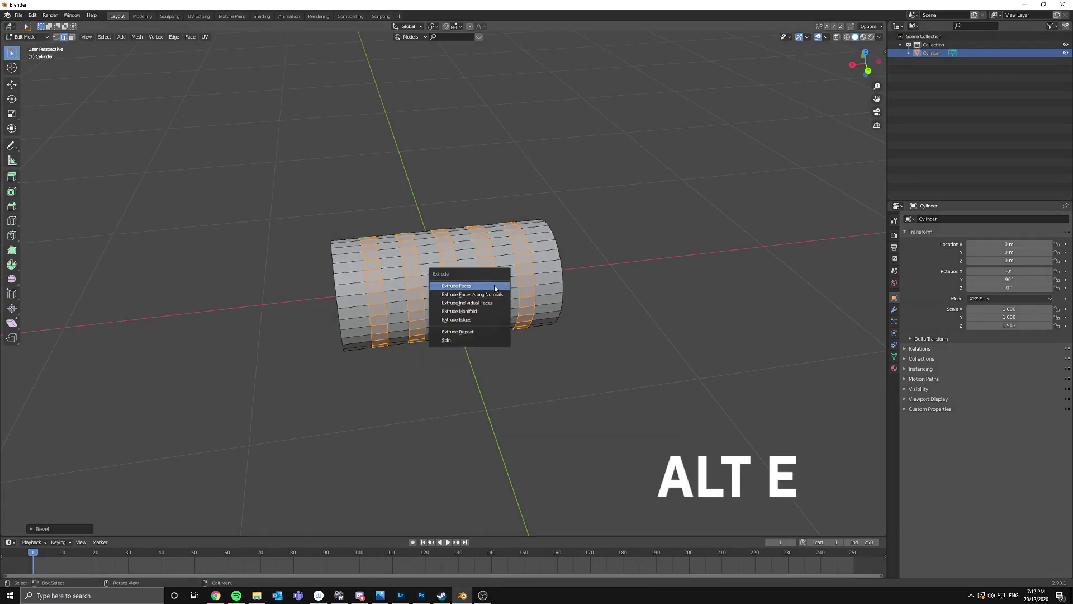
left_click(496, 294)
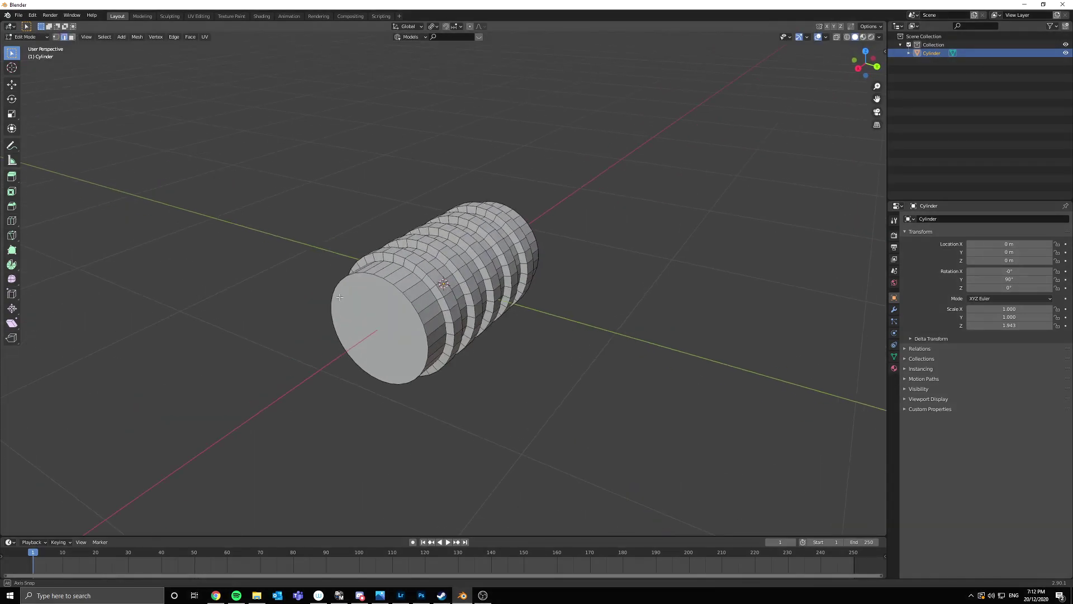
- Extrude both end faces of the cylinder outward along their normals
left_click(342, 299)
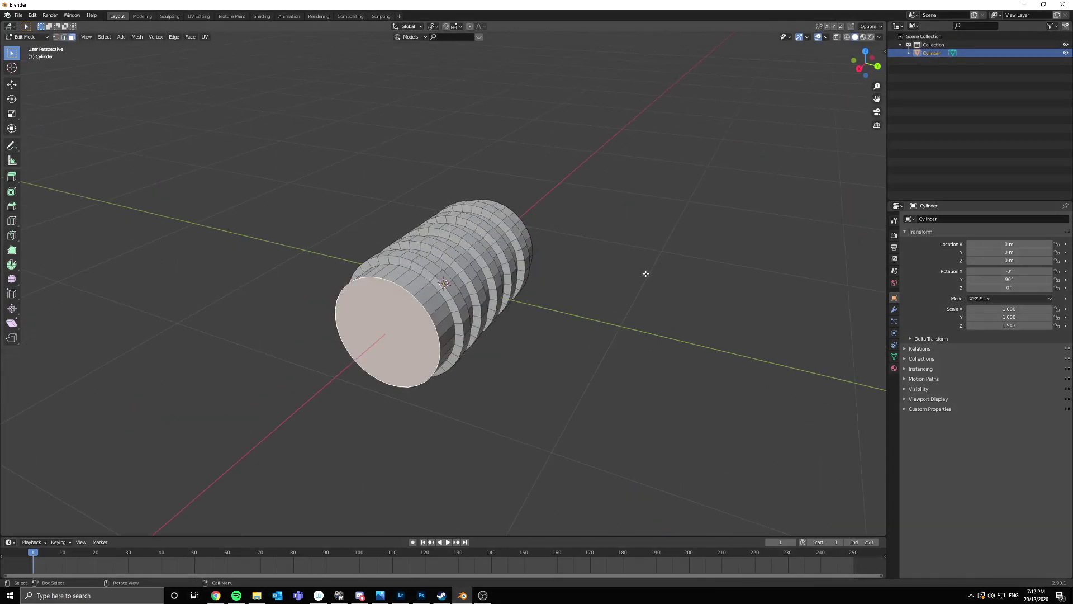
middle_click_drag(643, 271, 552, 301)
key("alt+e")
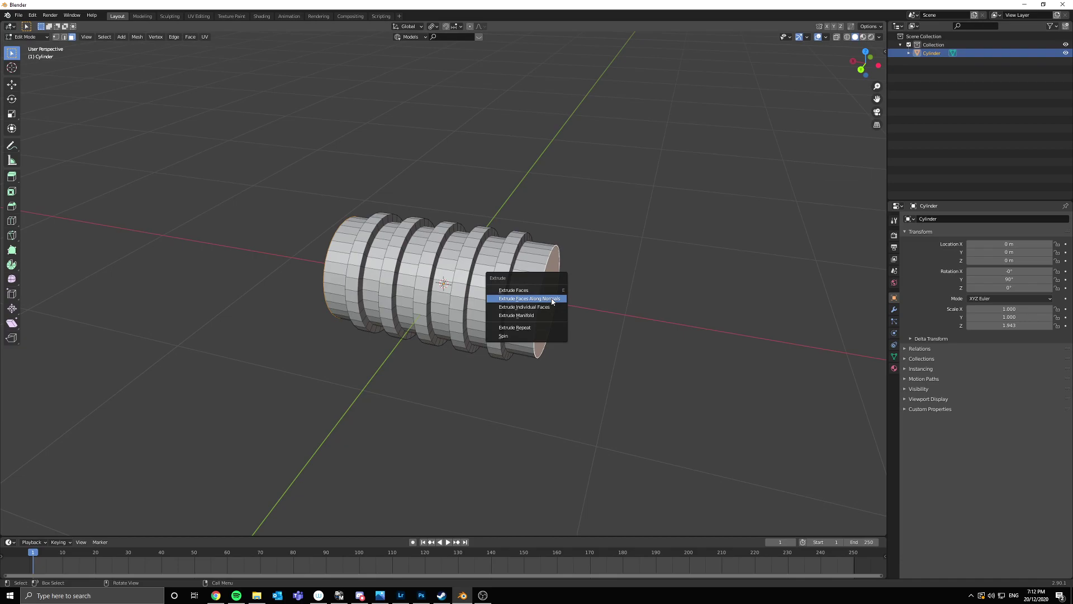
left_click(552, 301)
left_click(374, 245)
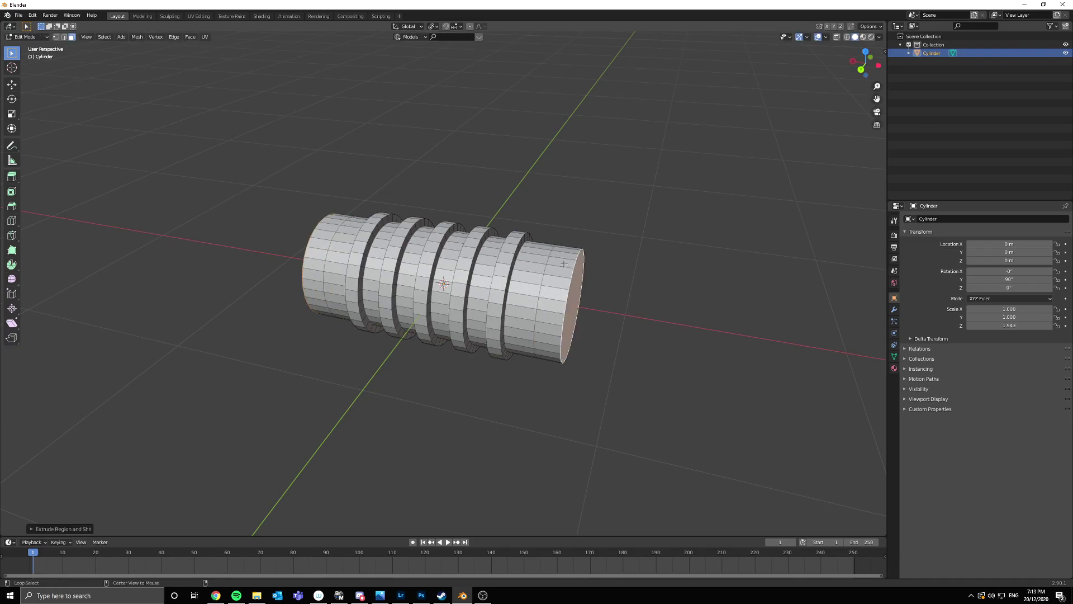
- Extrude the outermost face loop at each end along its normals by about 0.11 m to form flanges
left_click(326, 234, "alt+shift")
key("alt+e")
left_click(392, 251)
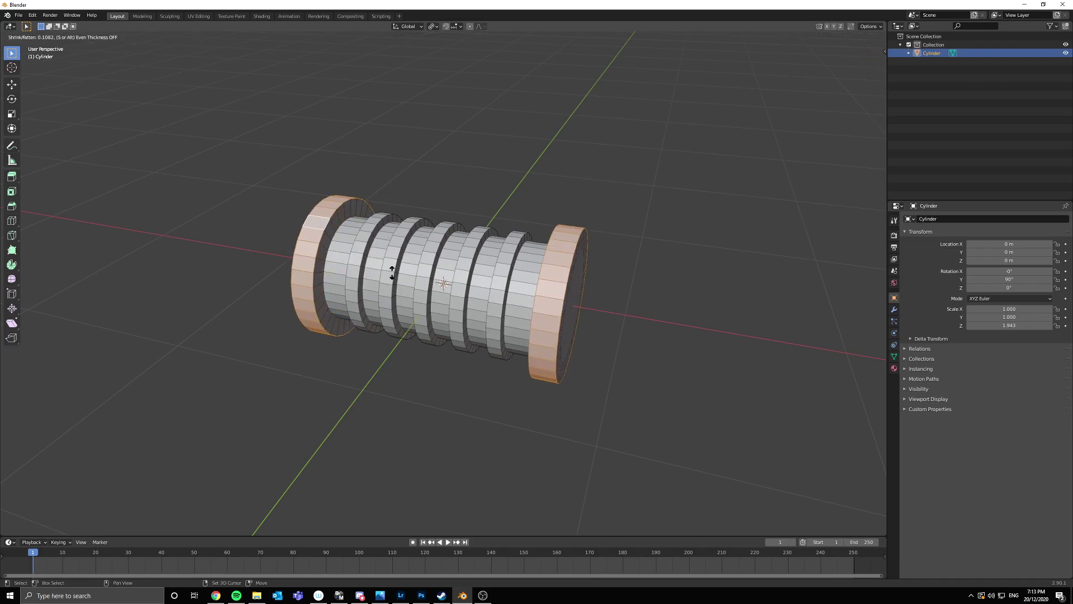
left_click(391, 269)
- Delete the cap faces at both ends of the pipe to make it hollow
middle_click_drag(391, 268, 471, 276)
key("x")
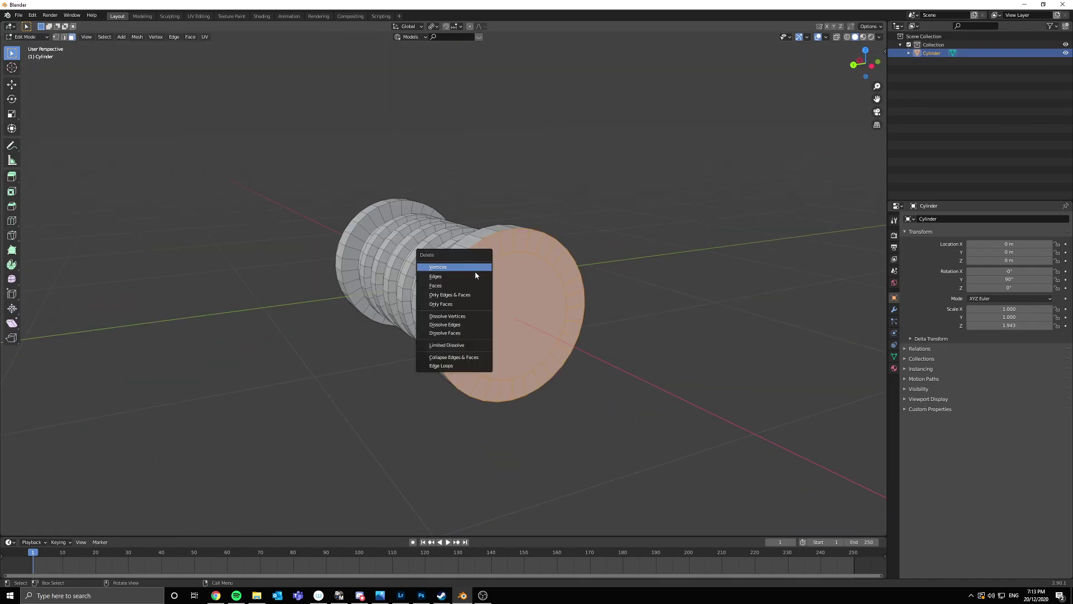
left_click(471, 287)
middle_click_drag(398, 288, 528, 304)
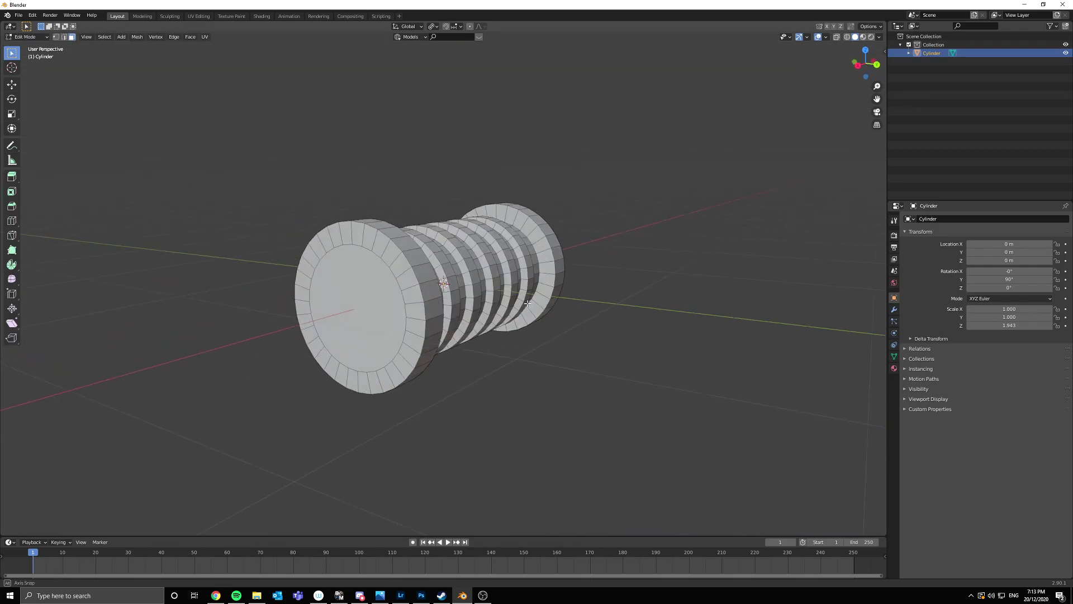
left_click(393, 257, "alt")
key("x")
left_click(388, 286)
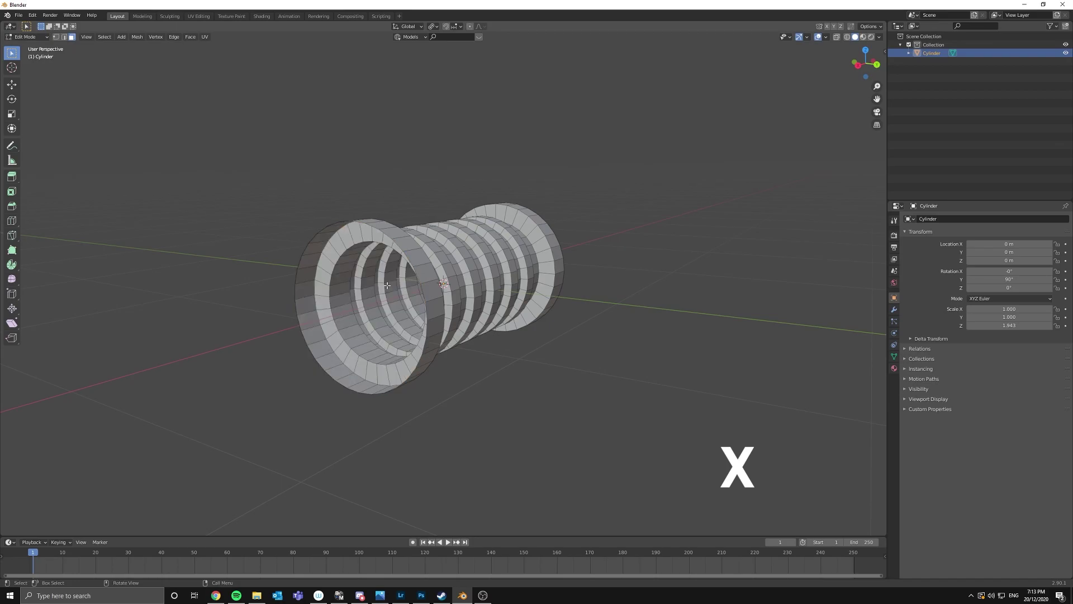
- Add an Array modifier to the pipe and return to Object Mode
left_click(894, 309)
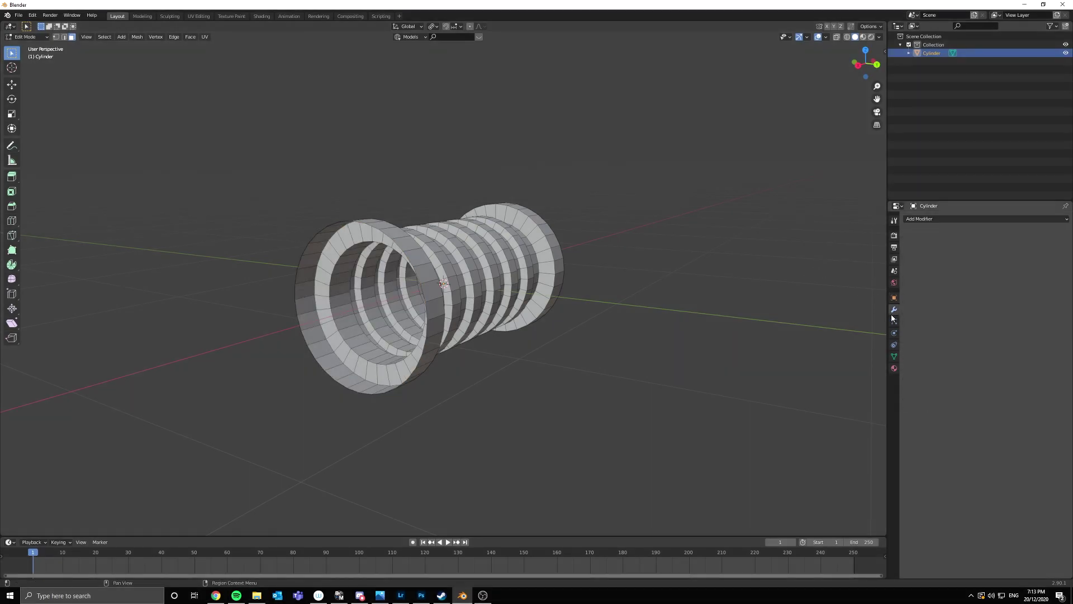
left_click(929, 219)
left_click(911, 239)
middle_click_drag(719, 293, 593, 292)
key("Tab")
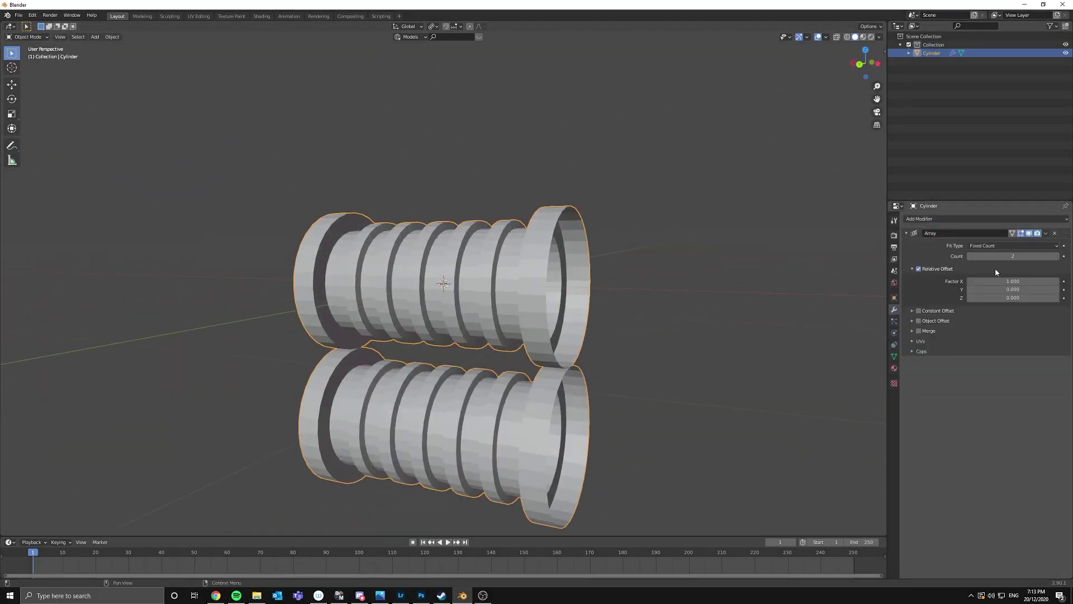
- Set the array's relative offset factors to X 0, Y 0 and Z 1 so copies join end to end
key("Tab")
key("Tab")
type("1")
key("Return")
- Raise the Array modifier's count to 7 to lengthen the pipe
scroll(860, 364, "down", 5)
middle_click_drag(805, 363, 468, 287)
scroll(468, 288, "up", 5)
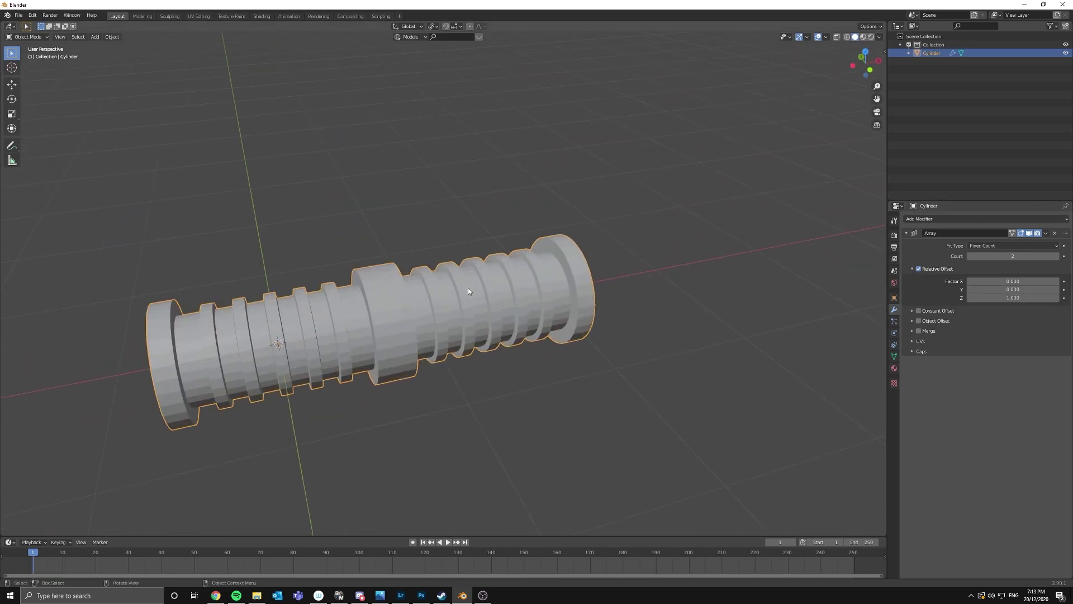
left_click(1056, 257)
left_click(1056, 256)
scroll(727, 314, "down", 5)
left_click(1056, 257)
left_click(1056, 256)
middle_click_drag(699, 321, 589, 350, "shift")
left_click(1056, 256)
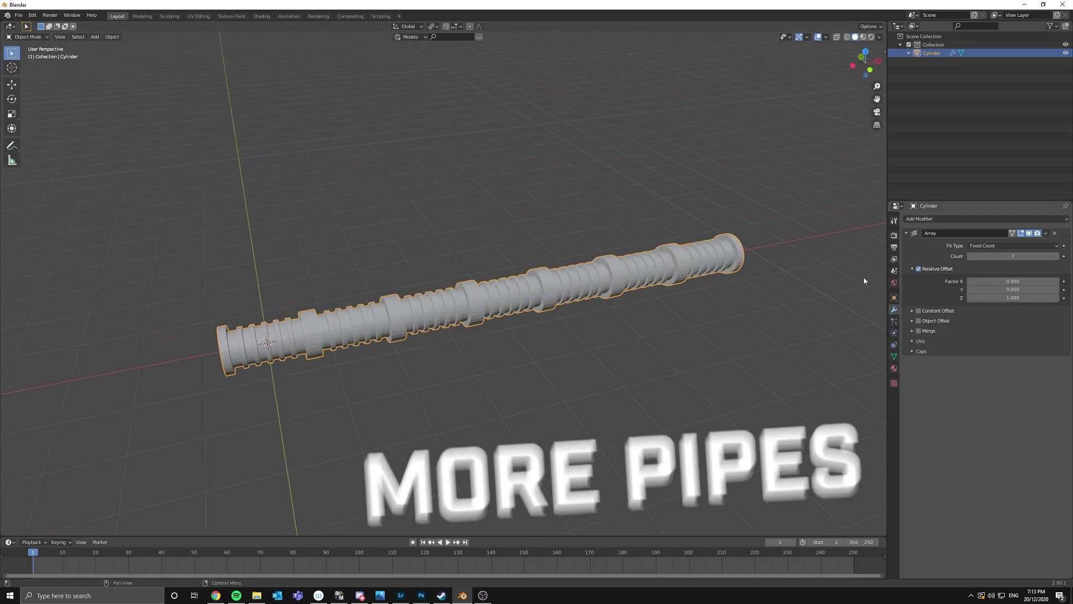
- Shade the pipe smooth and enable Auto Smooth for its normals
scroll(545, 328, "down", 2)
scroll(449, 284, "up", 5)
middle_click_drag(536, 328, 498, 280)
right_click(463, 284)
left_click(463, 284)
scroll(498, 277, "up", 3)
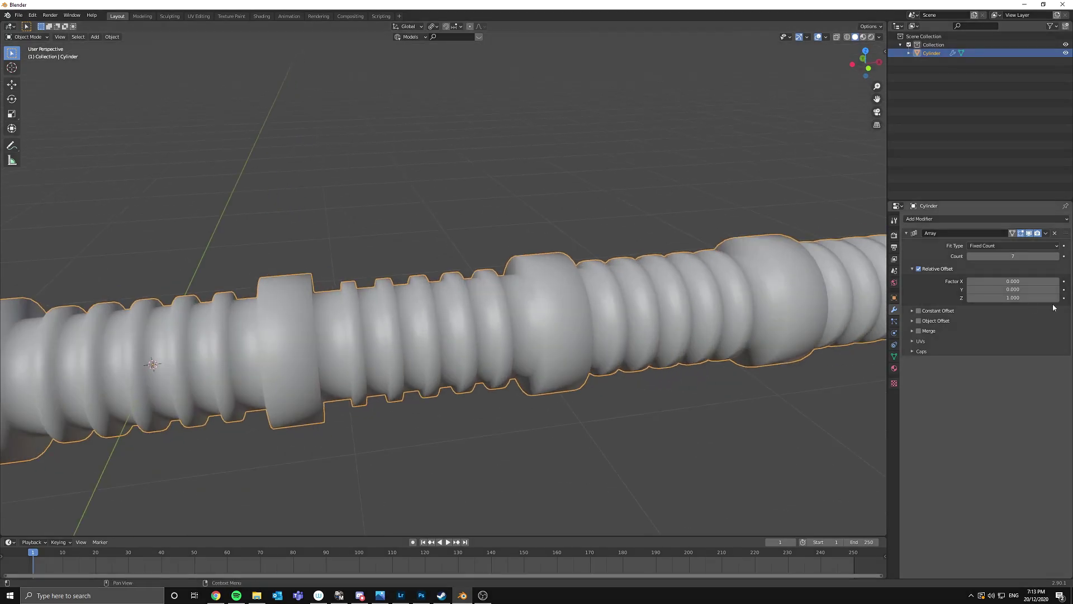
left_click(895, 355)
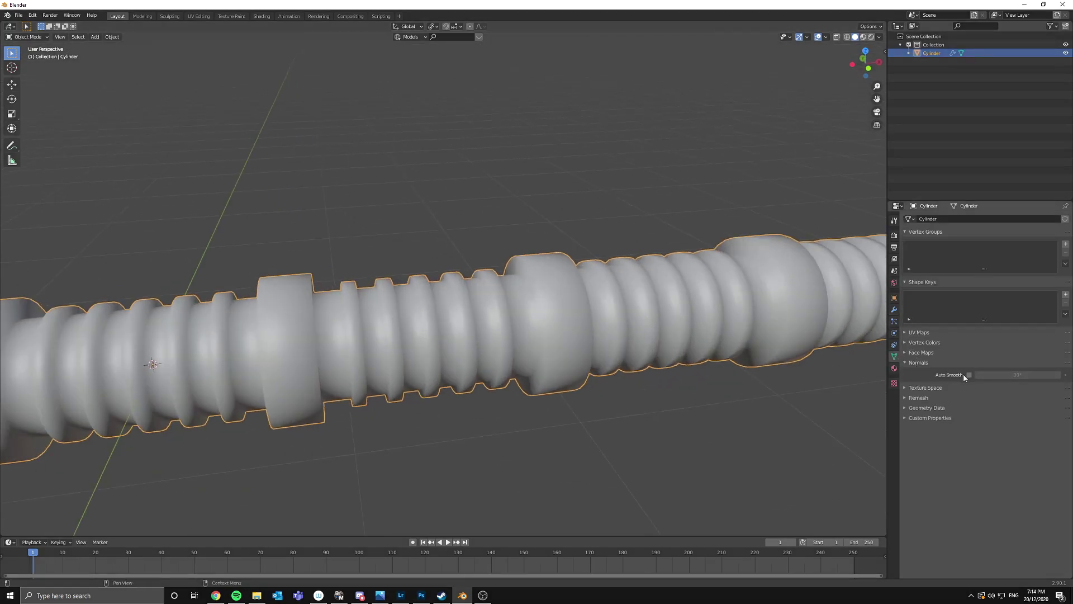
left_click(969, 375)
- Add a Bevel modifier to the pipe with an amount of 0.005 m and 2 segments
left_click(895, 310)
left_click(951, 219)
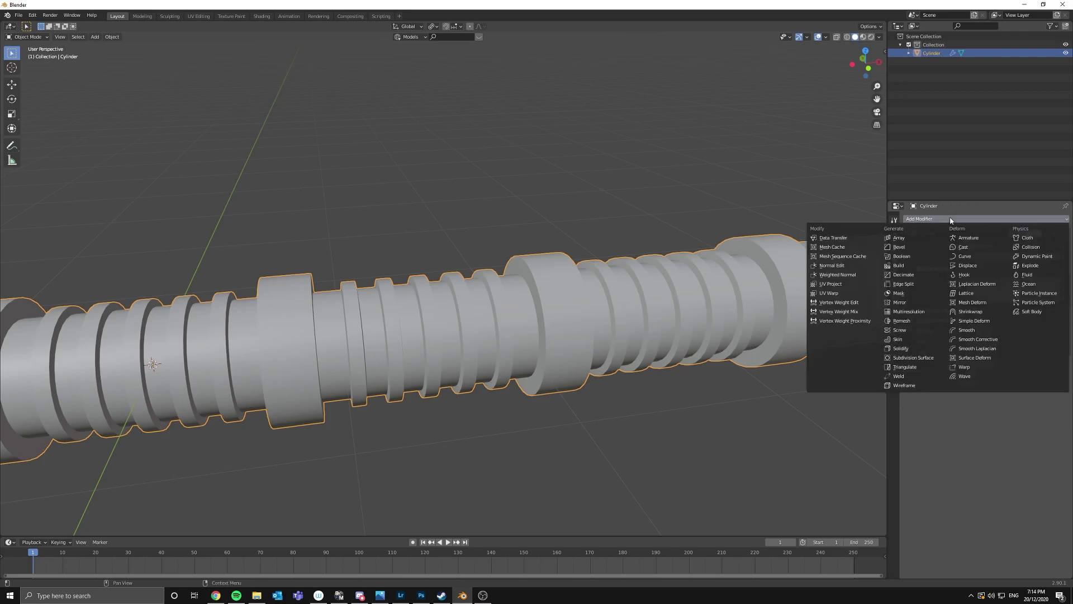
left_click(899, 247)
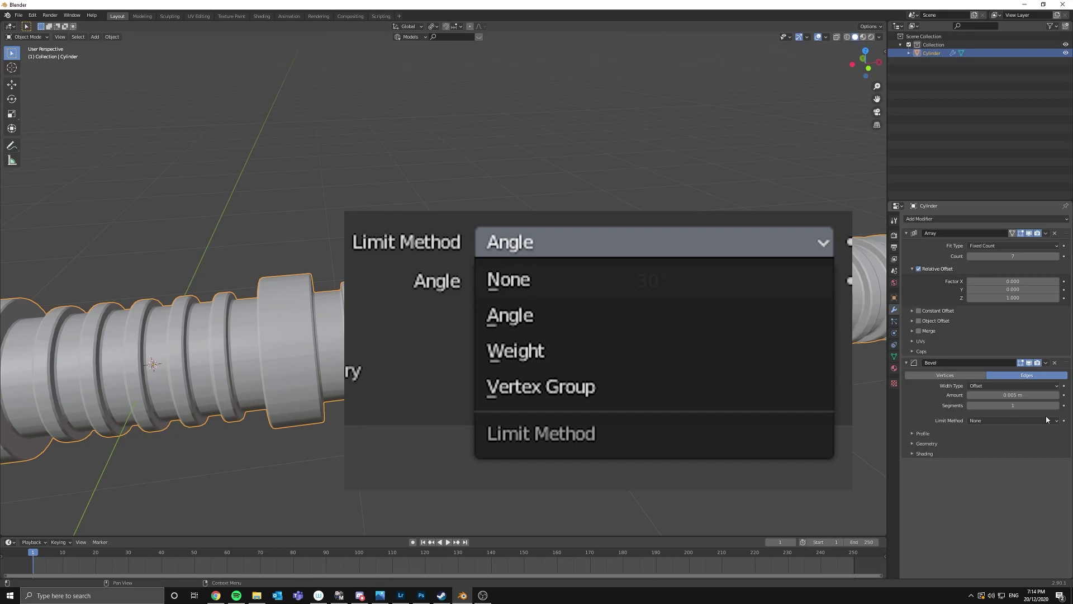
left_click(1057, 406)
- Reapply smooth shading to the pipe and set the Bevel modifier's limit method to Angle
middle_click_drag(628, 341, 465, 317)
right_click(462, 306)
left_click(461, 306)
left_click(1013, 421)
left_click(995, 438)
- Hide the pipe and add a mesh cube
scroll(462, 321, "down", 5)
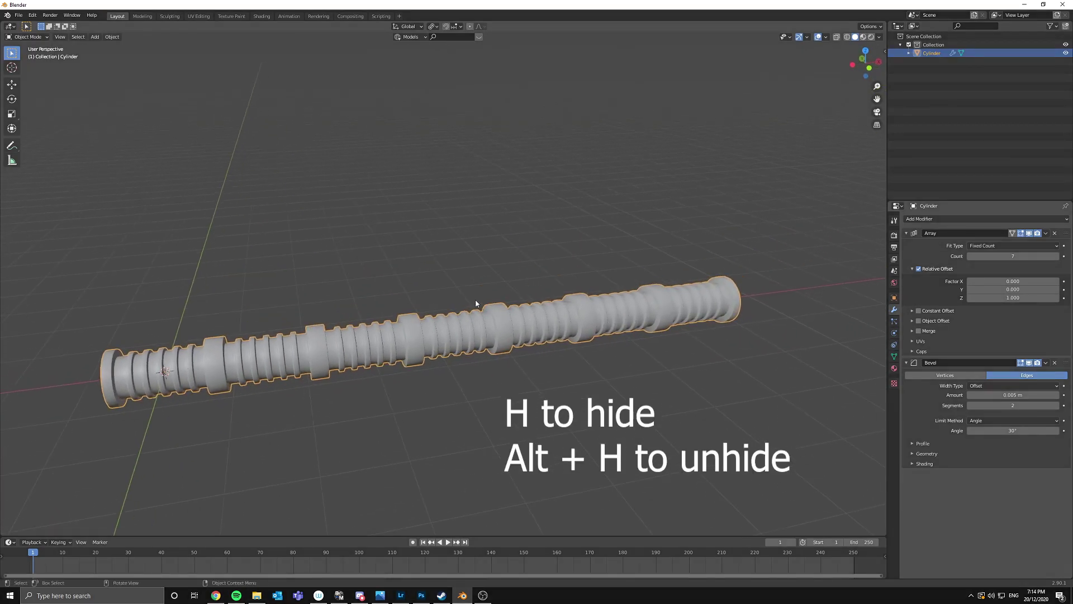
key("h")
key("shift+a")
left_click(455, 297)
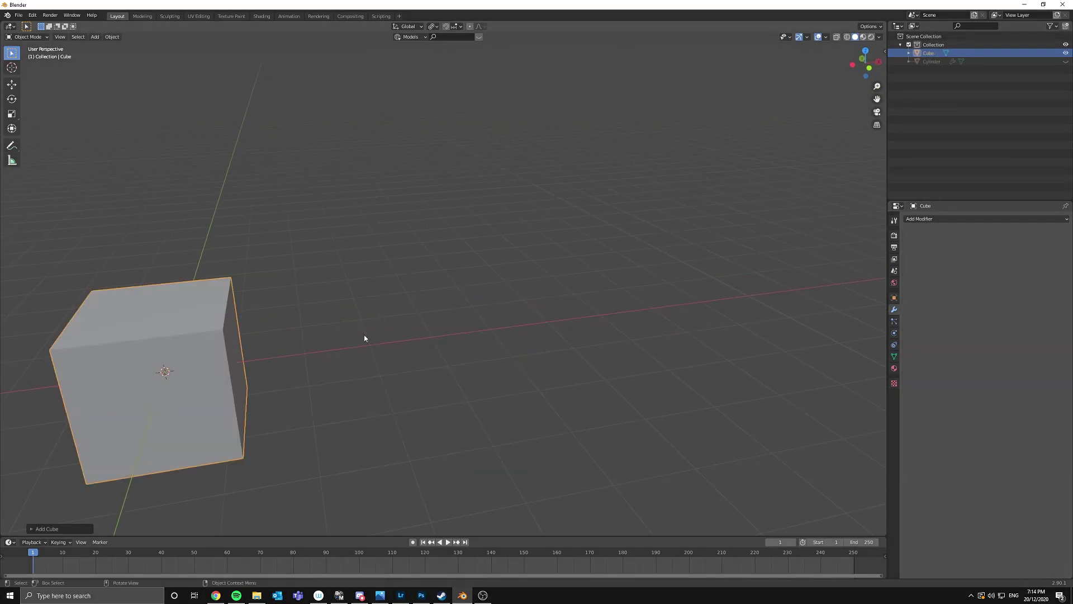
- Move the cube in snapped increments by 1 m in X, -1 m in Y and 1 m in Z, placing a bottom corner at the world origin
middle_click_drag(367, 338, 447, 380, "alt")
key("g")
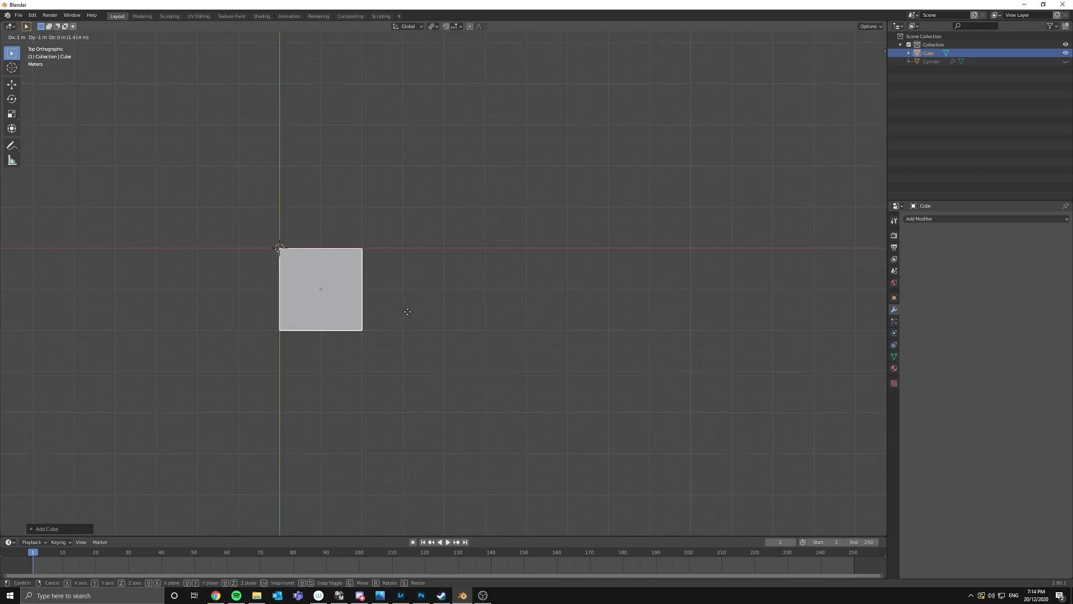
left_click(409, 312, "ctrl")
middle_click_drag(409, 311, 431, 265)
key("g")
key("z")
left_click(427, 228, "ctrl")
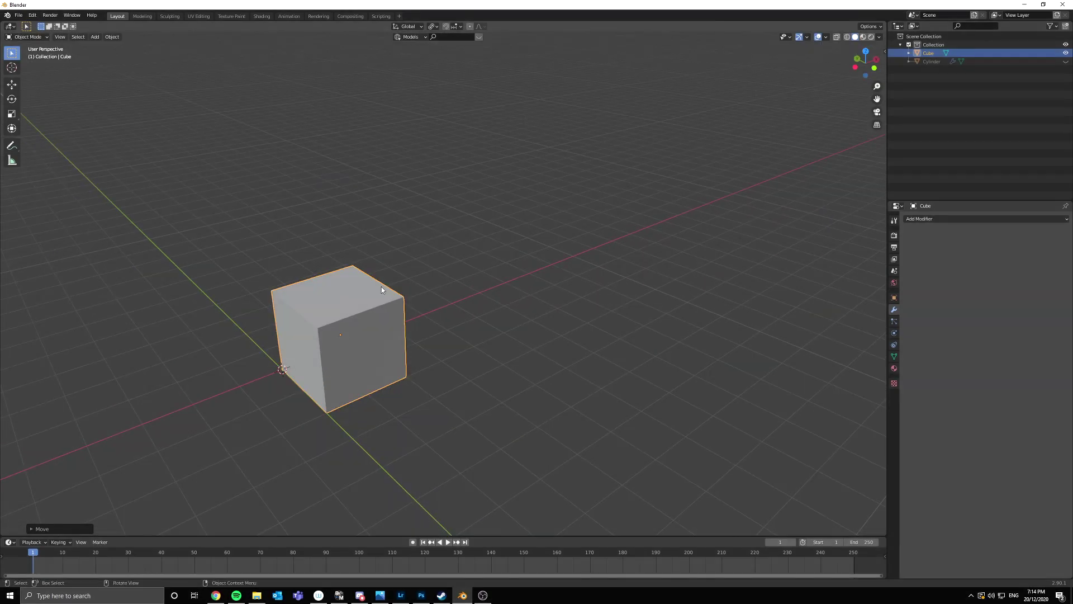
- Delete all of the cube's vertices in Edit Mode, leaving an empty mesh object
key("Tab")
key("1")
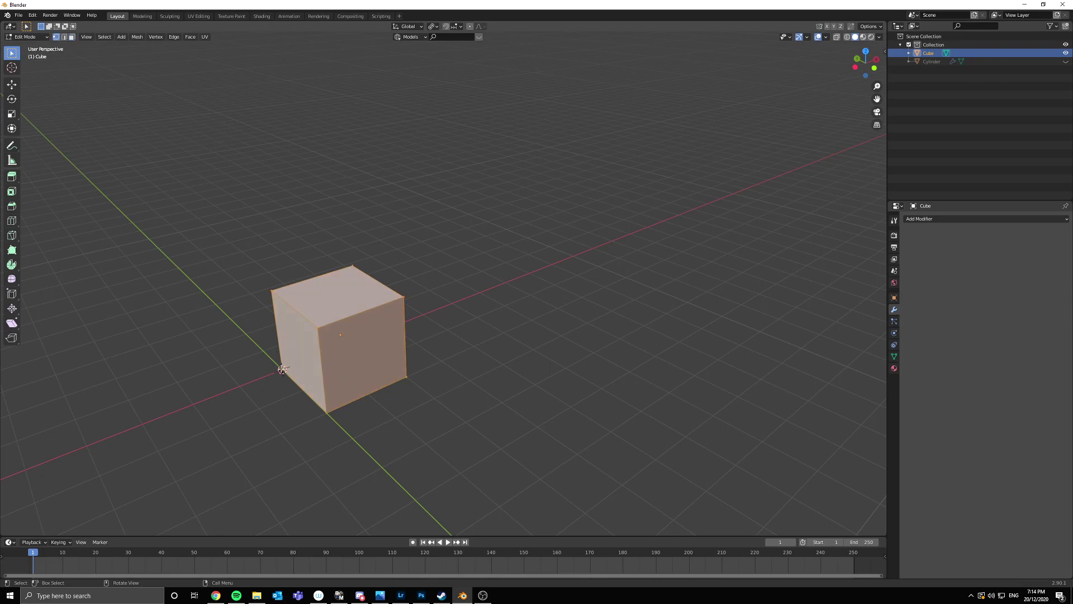
left_click(349, 399)
key("a")
key("x")
left_click(339, 380)
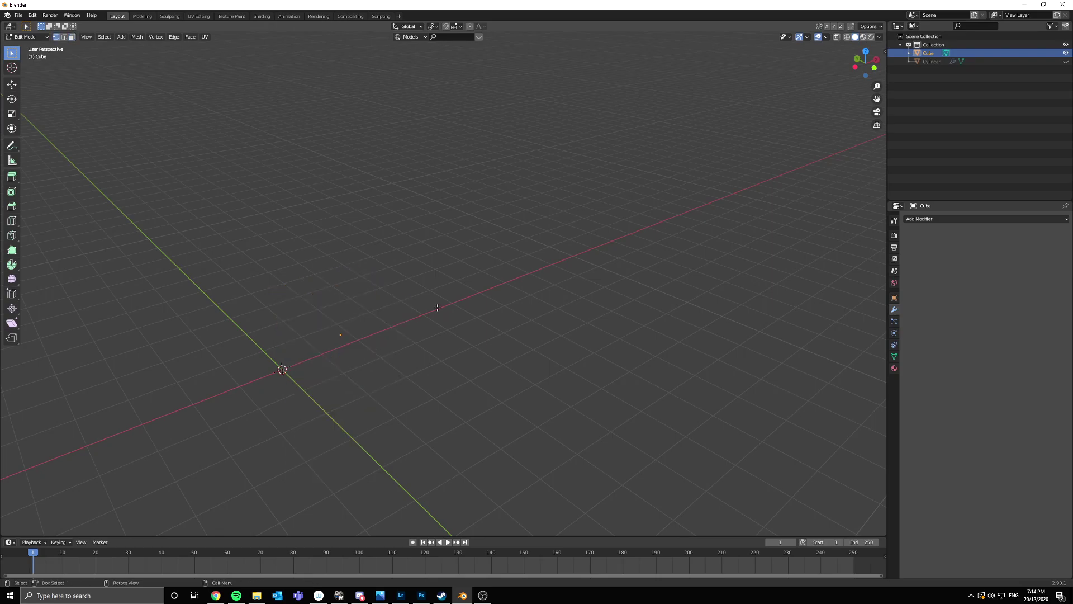
middle_click_drag(436, 308, 610, 323)
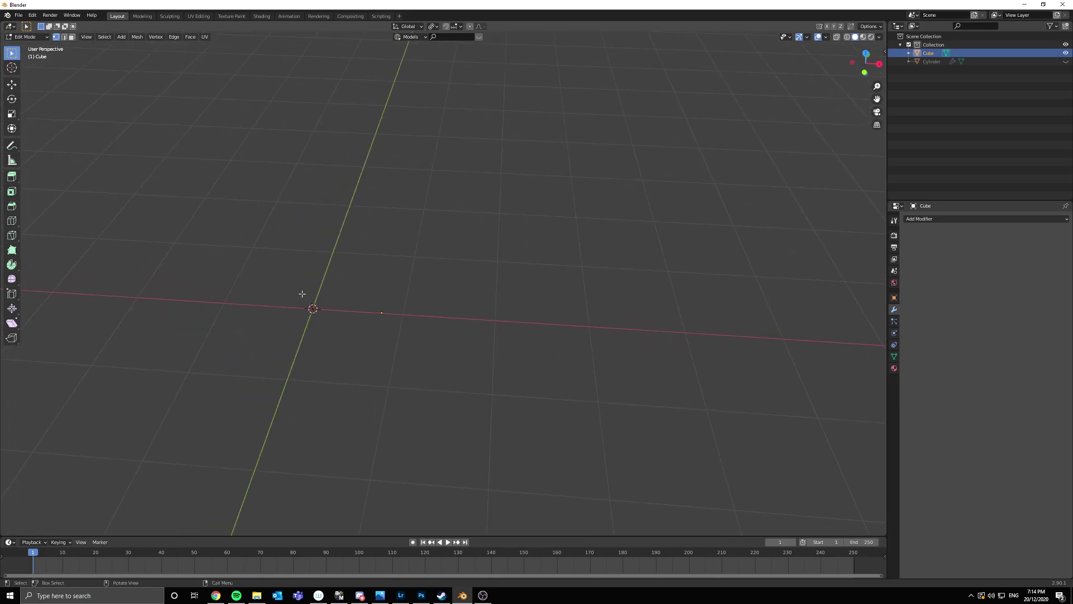
- Extrude the vertex at the world origin along the X axis, and extrude its new end upward along Z
left_click_drag(275, 284, 338, 347)
key("e")
key("x")
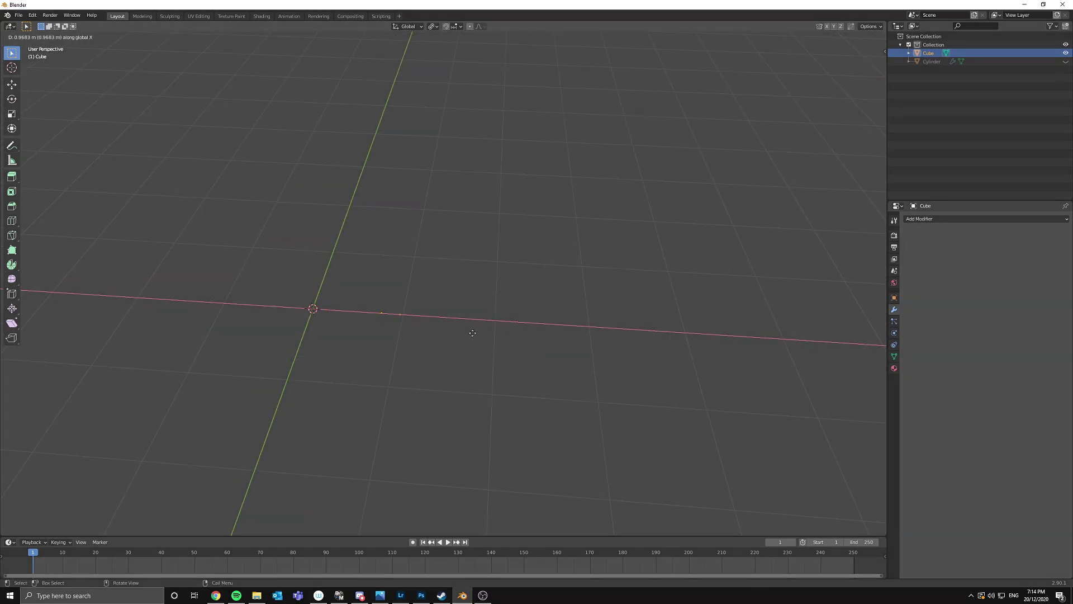
left_click(473, 333)
middle_click_drag(480, 337, 549, 345)
key("e")
key("z")
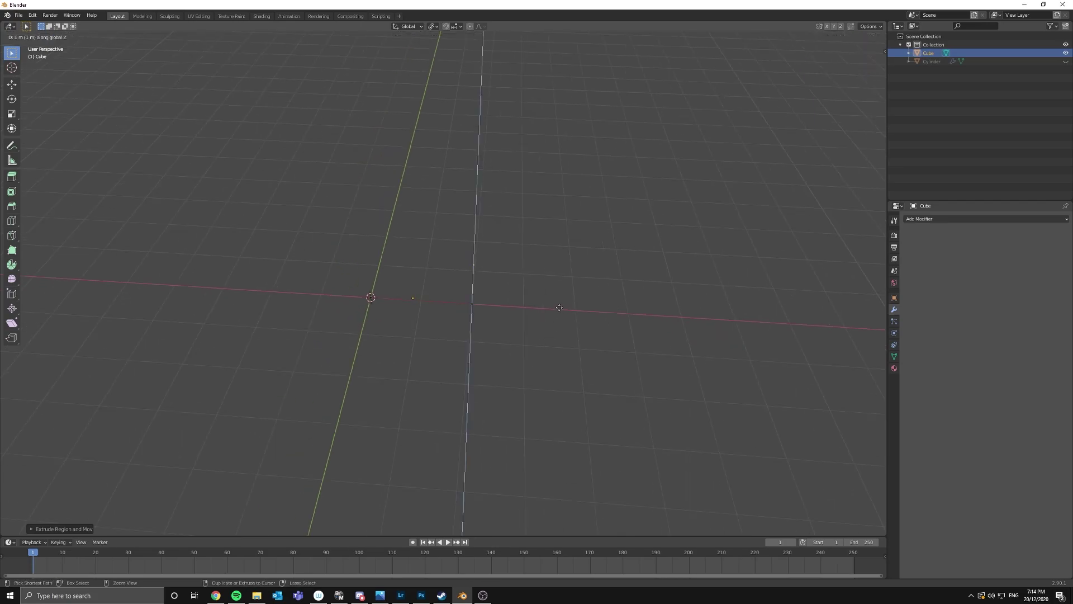
left_click(616, 292)
- Extrude the path's upper vertex along the X axis to add a horizontal section
key("e")
key("x")
middle_click_drag(549, 305, 658, 317)
left_click(635, 287)
key("Tab")
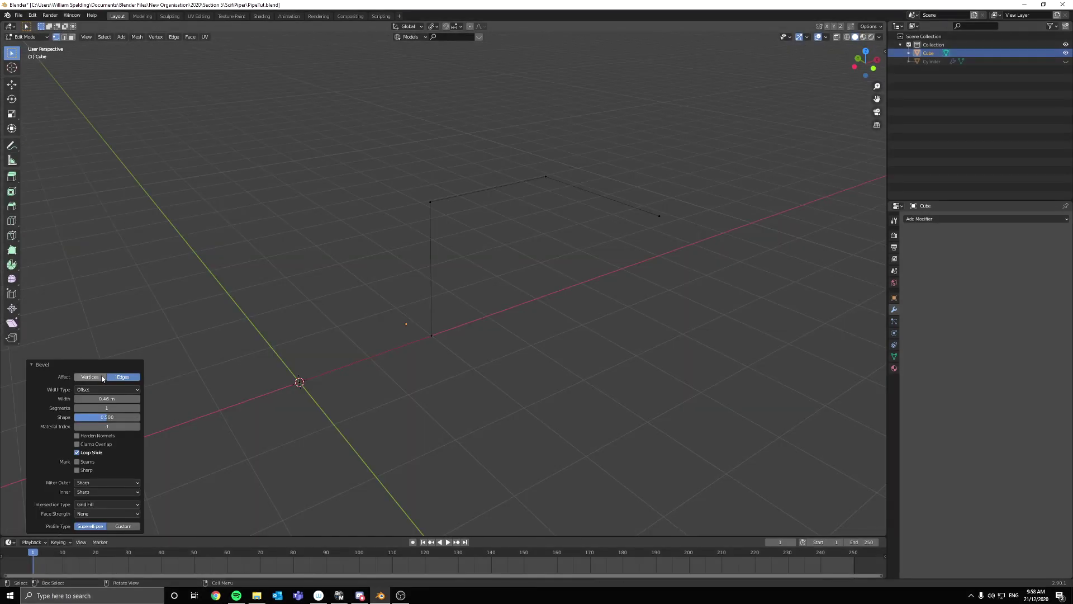
- Set the Bevel to affect the path's vertices, adjust its width and raise the segment count to round the corners
left_click(101, 379)
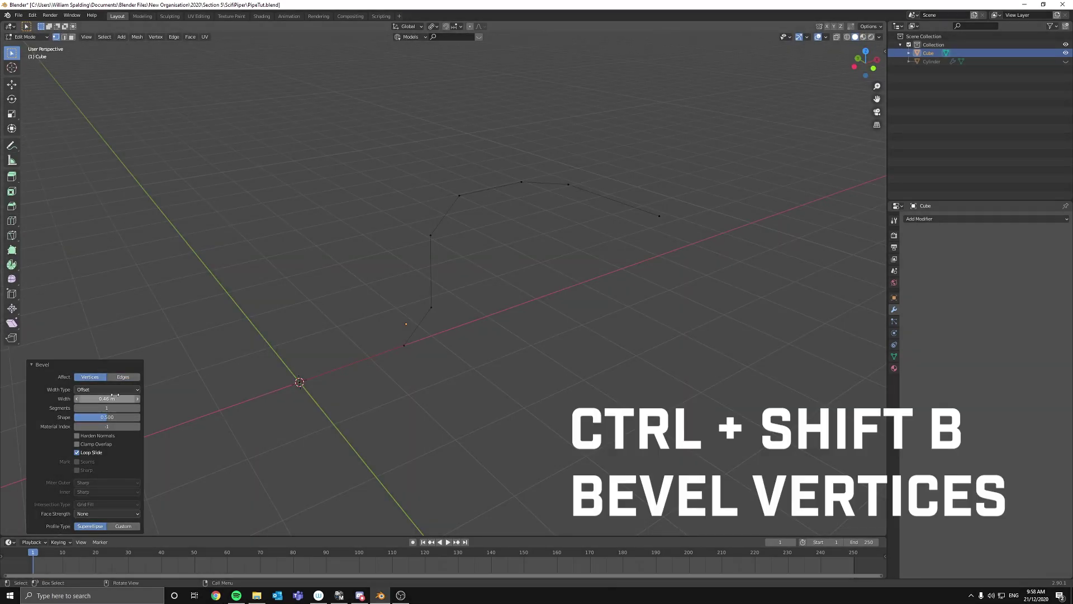
left_click_drag(115, 396, 91, 396)
left_click(136, 408)
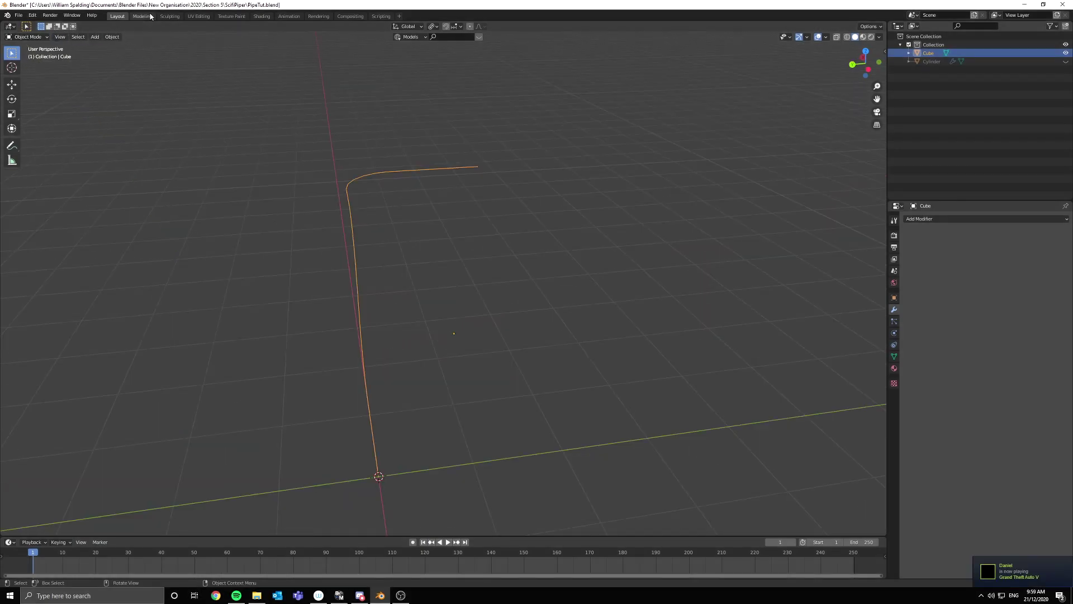
- Set the path's origin to its geometry and convert the path to a curve
left_click(111, 37)
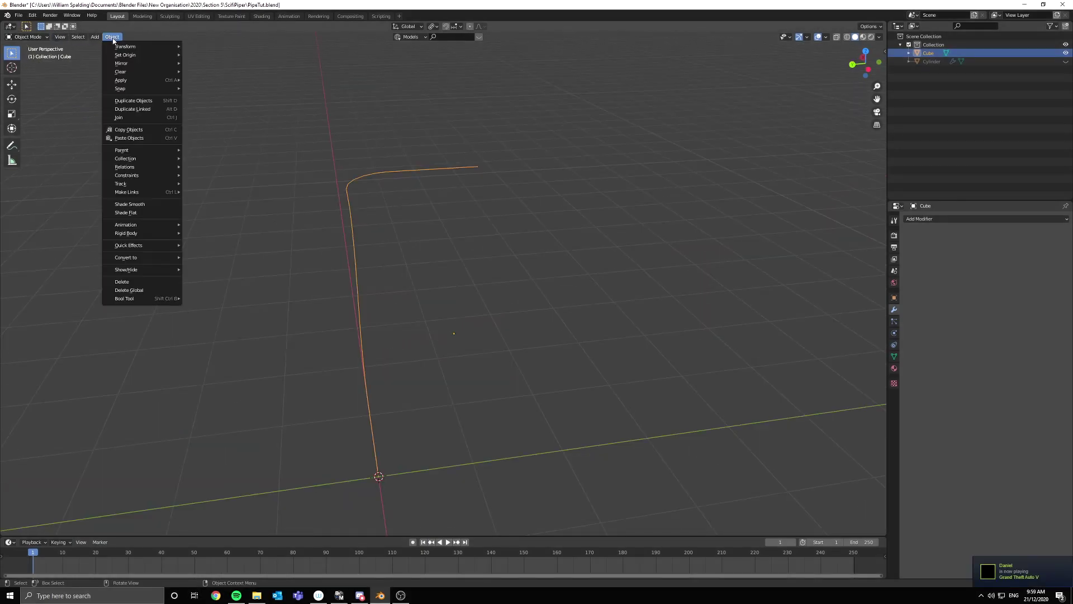
mouse_move(139, 56)
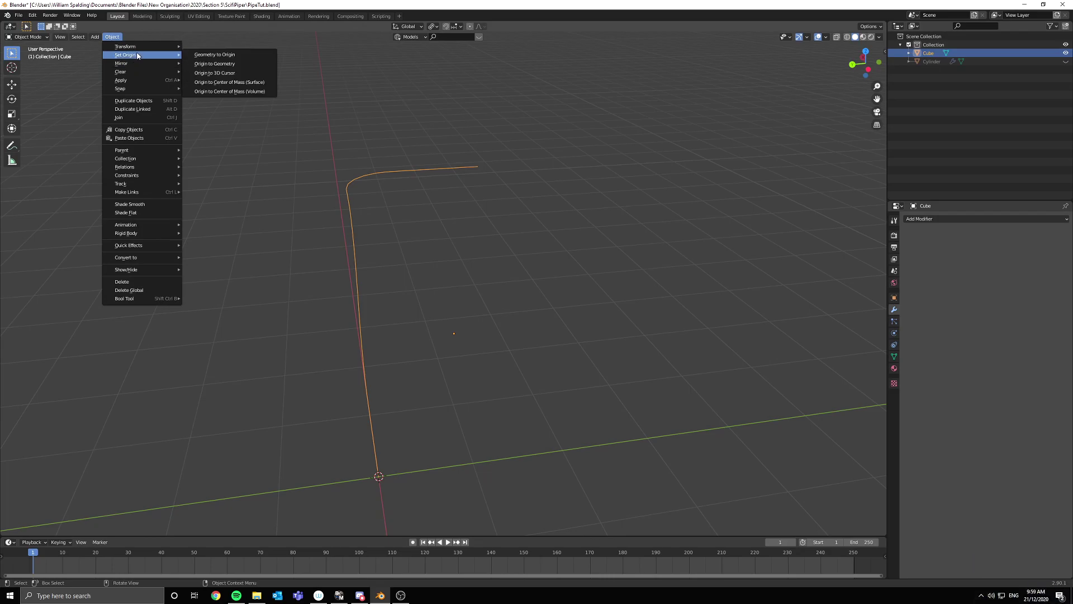
left_click(206, 63)
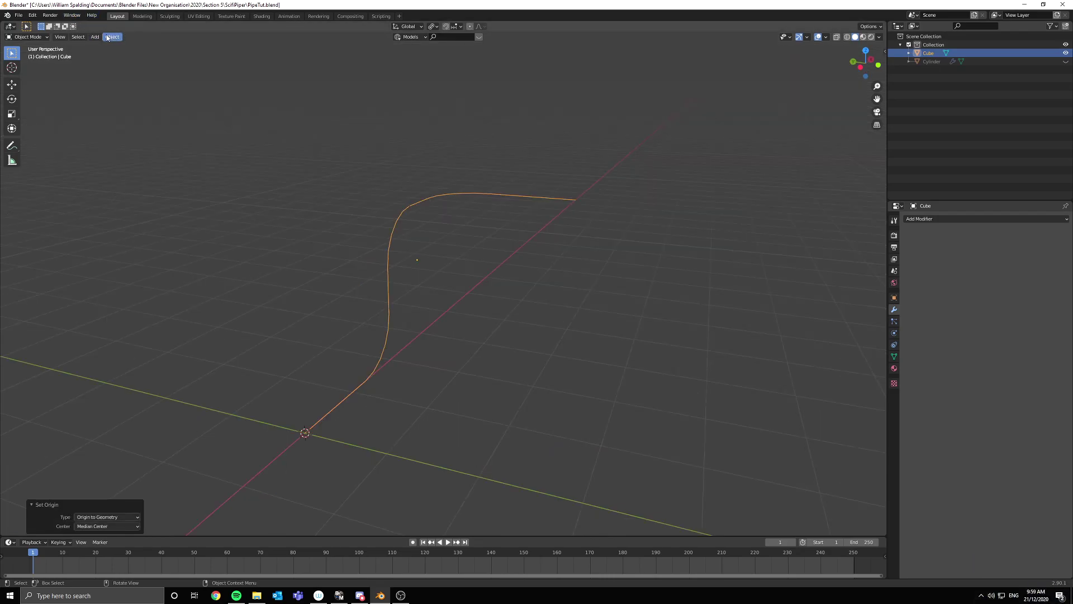
left_click(108, 38)
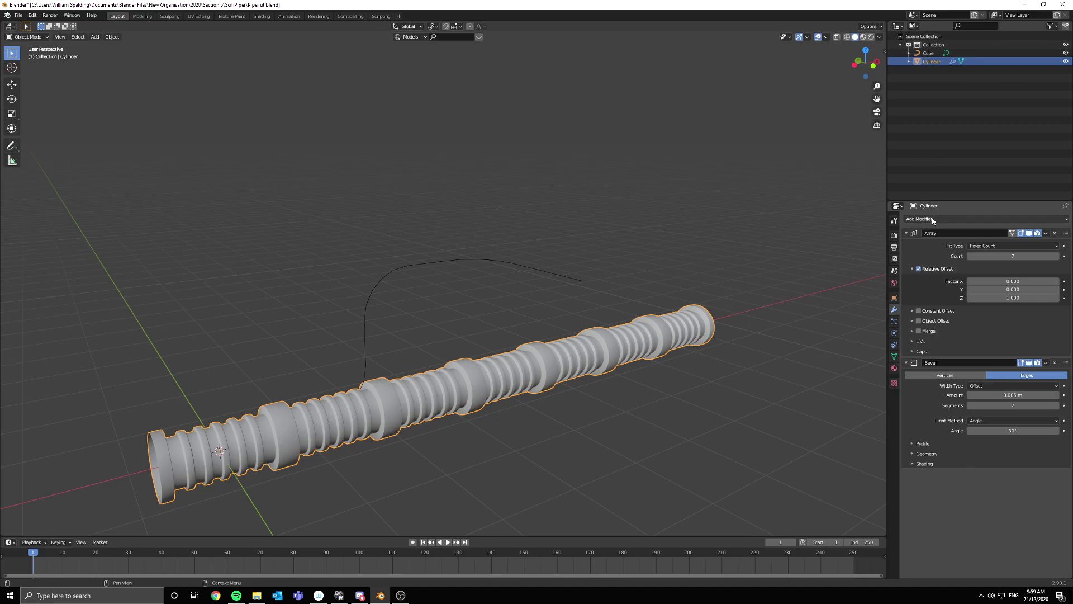
- Add a Curve modifier to the ribbed pipe with the path object Cube as its curve object
left_click(928, 220)
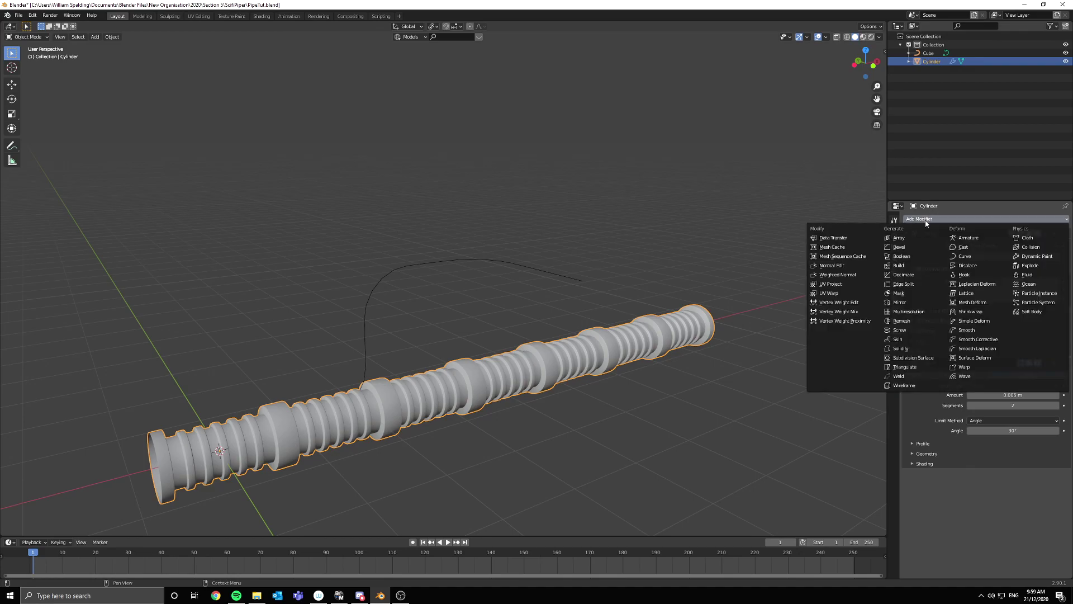
left_click(964, 257)
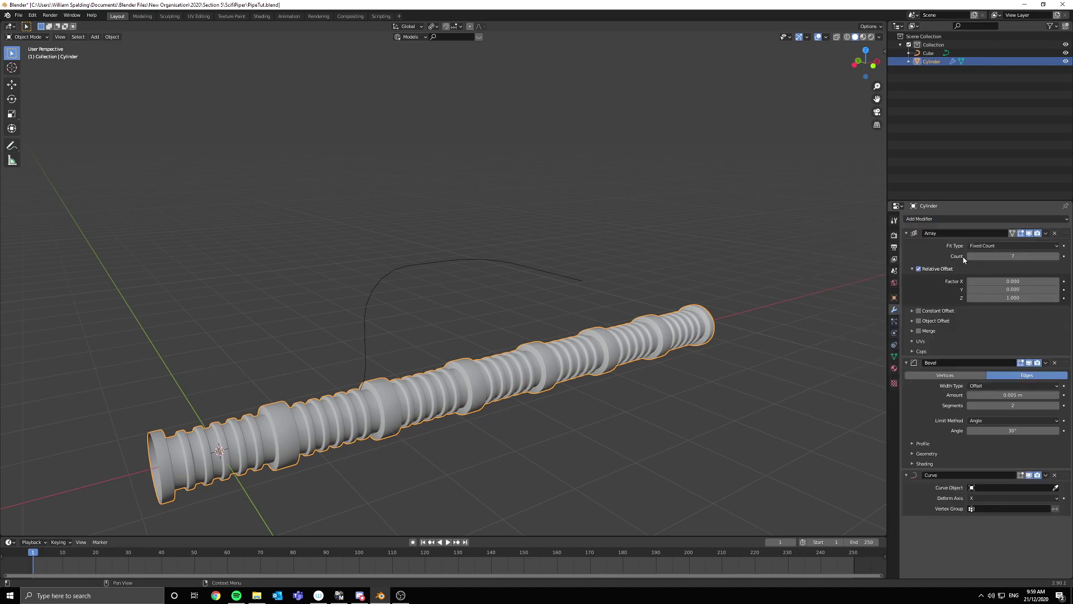
left_click(1057, 489)
left_click(575, 279)
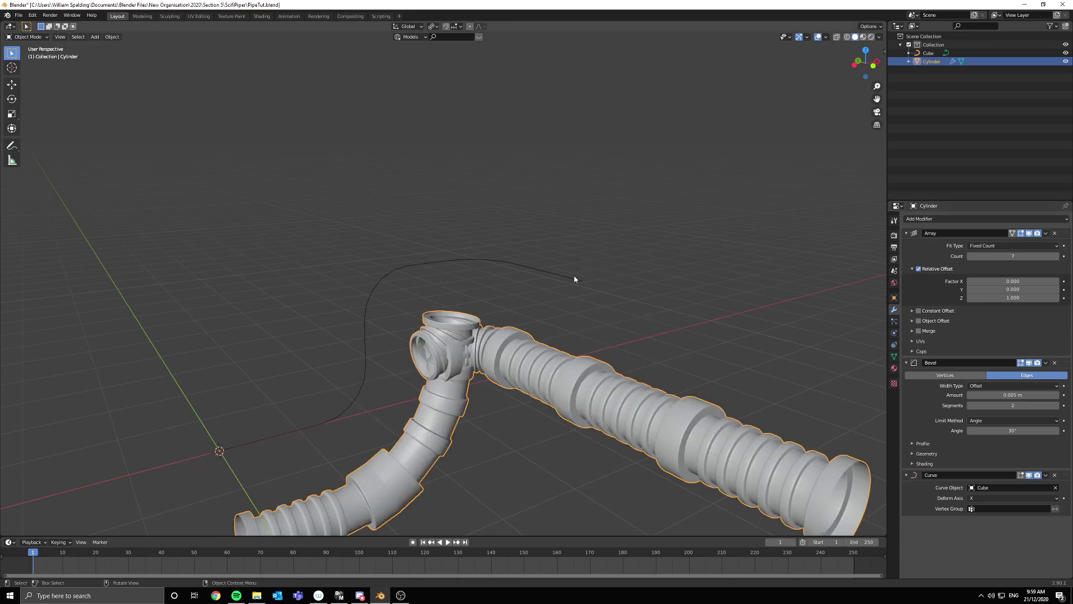
- Snap the pipe to the path curve's origin using Selection to Active, with the curve as the active object
scroll(555, 333, "down", 3)
middle_click_drag(556, 333, 425, 287)
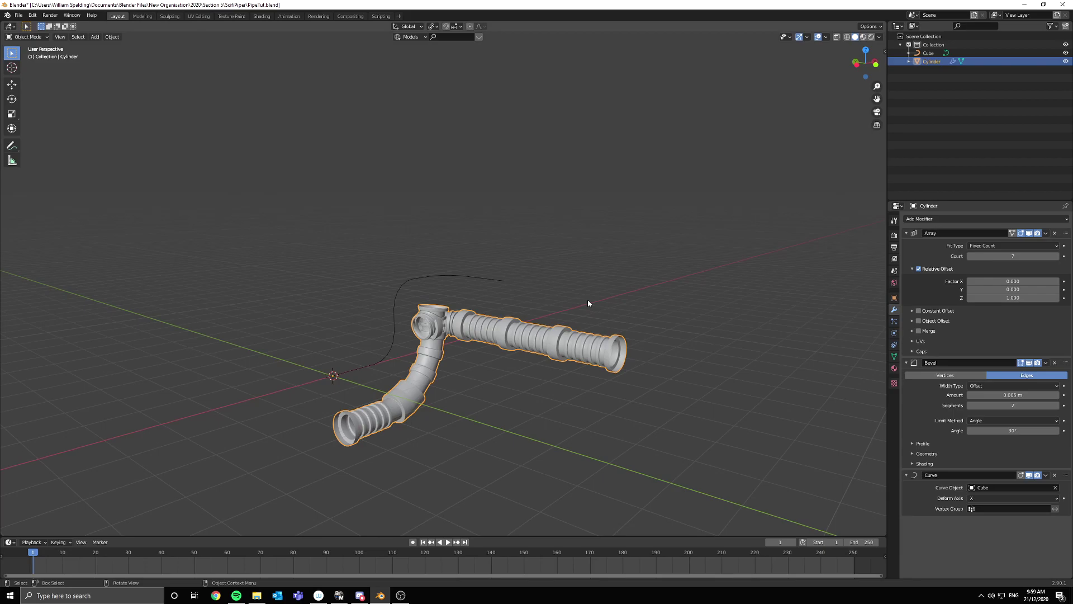
key("ctrl+KP_3")
left_click(374, 286, "shift")
key("shift+s")
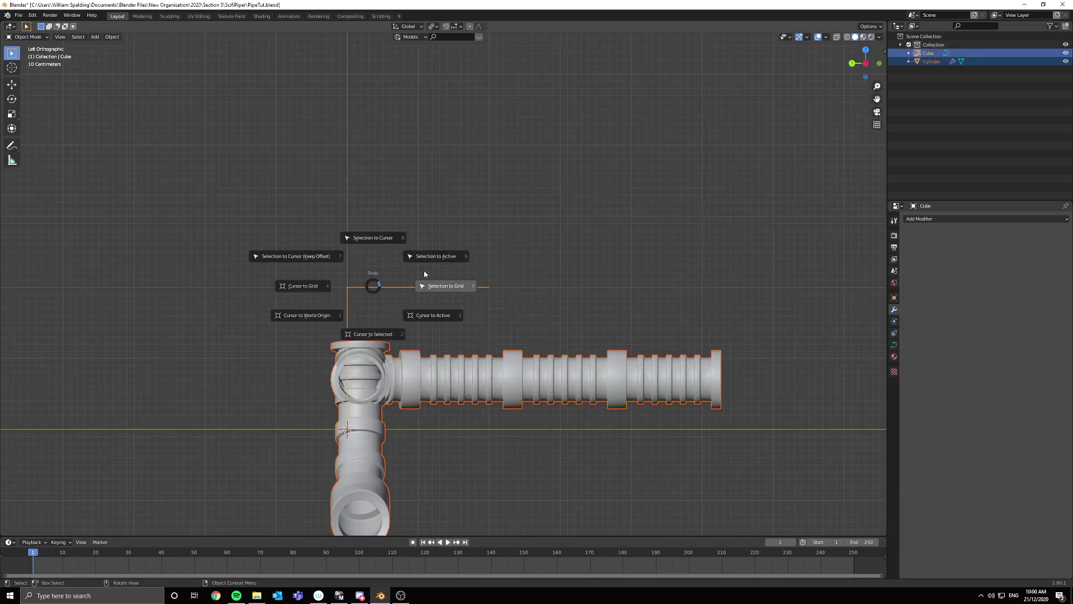
left_click(457, 240)
middle_click_drag(458, 240, 492, 224)
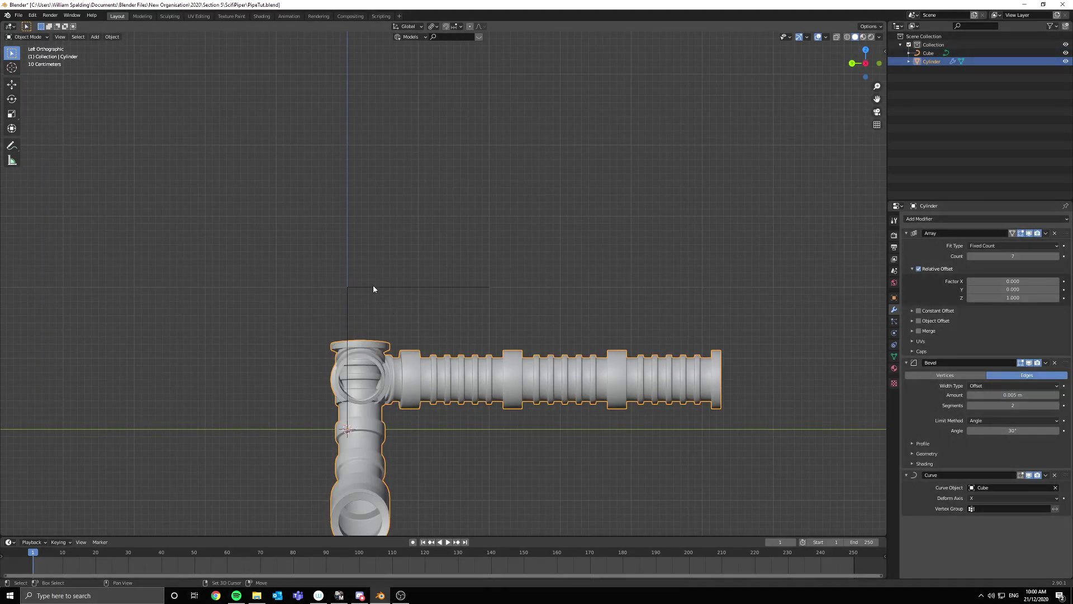
left_click(374, 288, "shift")
key("grave")
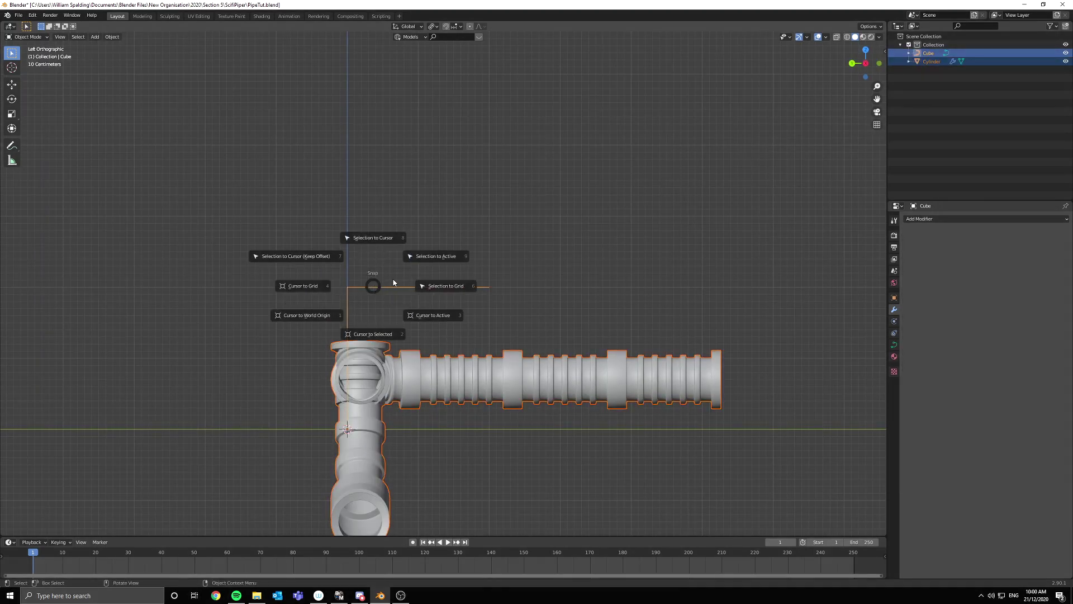
middle_click_drag(457, 239, 396, 240)
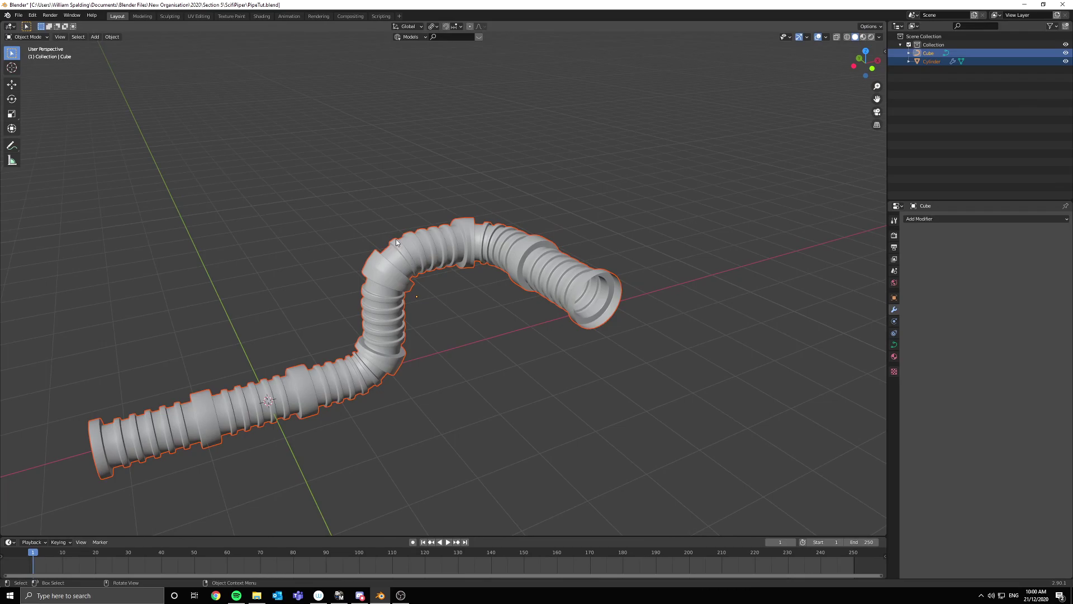
- Select only the pipe and raise its Array modifier's count to 8
middle_click_drag(439, 297, 588, 361)
left_click(593, 324)
left_click(408, 323)
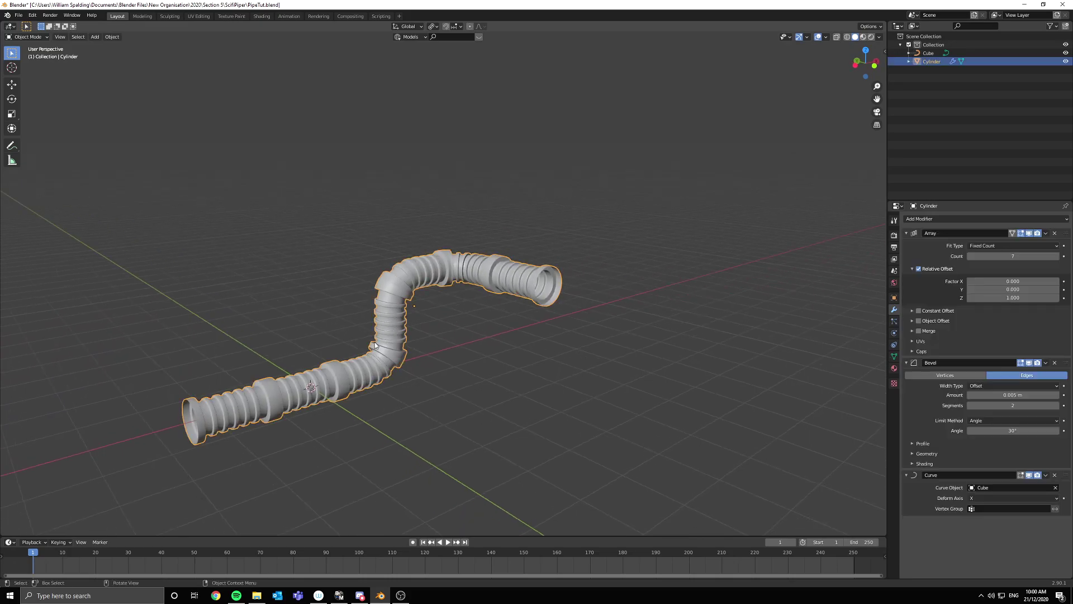
scroll(456, 327, "up", 3)
scroll(469, 313, "down", 2)
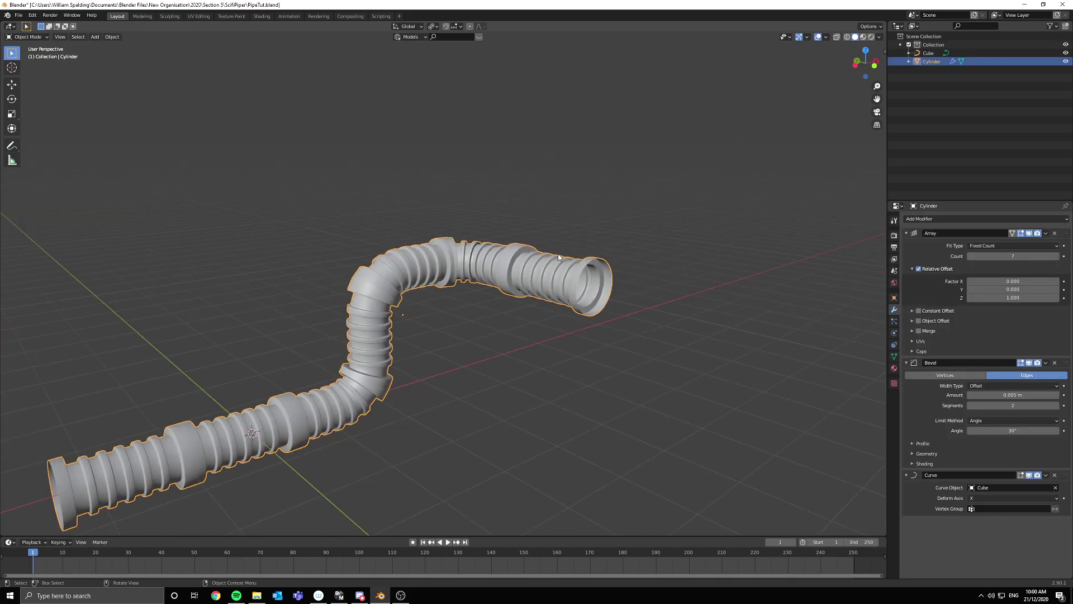
left_click(1057, 257)
left_click(1057, 257)
- Move the pipe along the global X axis so it slides further toward the curve's far end
key("g")
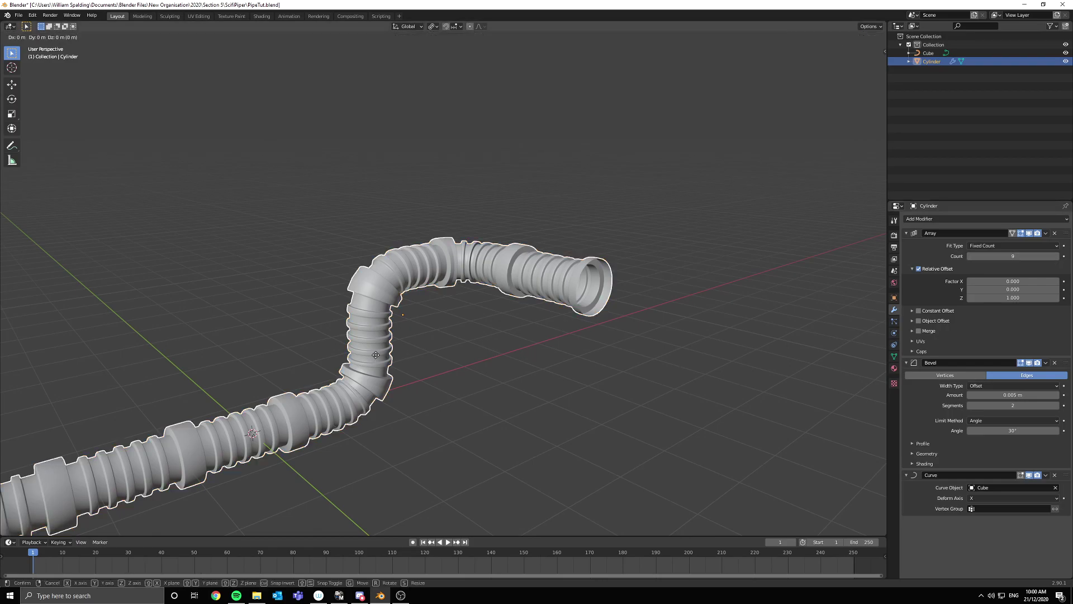
key("x")
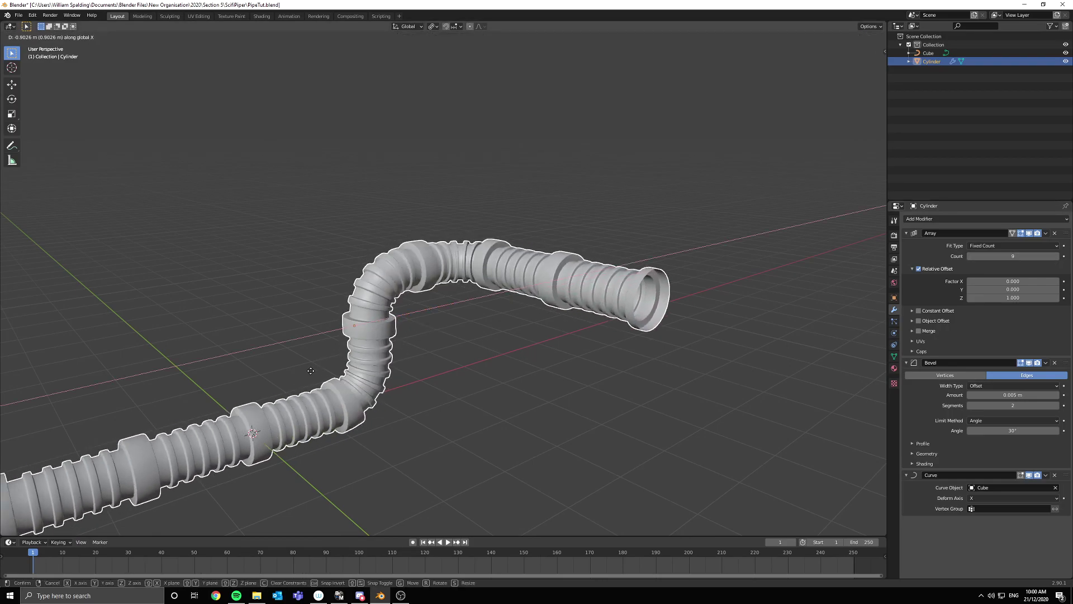
left_click(284, 385)
- Add a 2 m mesh cube at the world origin
scroll(284, 385, "down", 4)
left_click(436, 330)
middle_click_drag(436, 330, 493, 320)
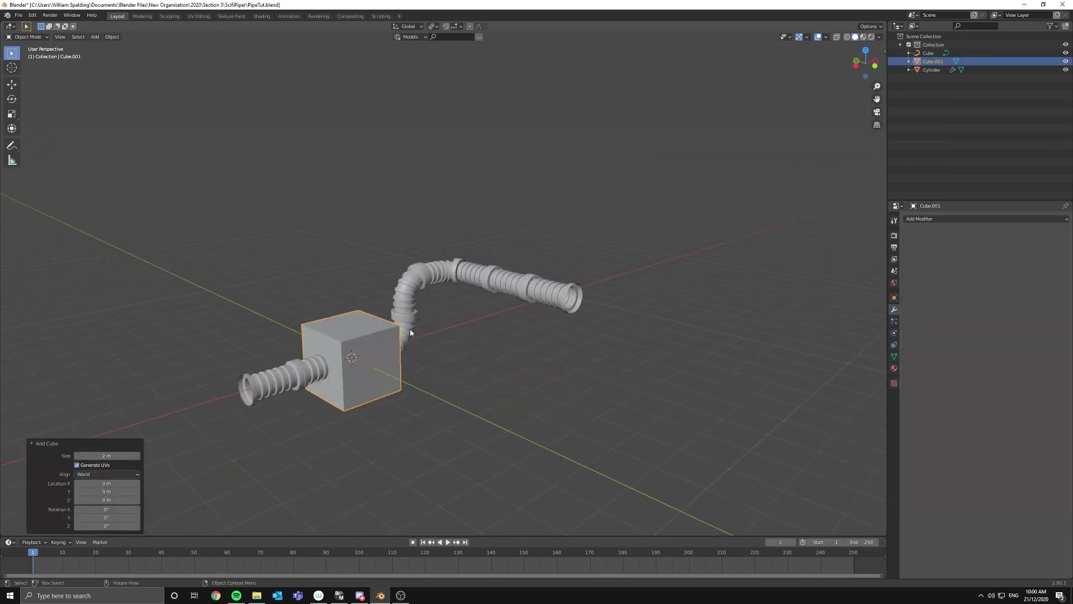
middle_click_drag(411, 328, 520, 357)
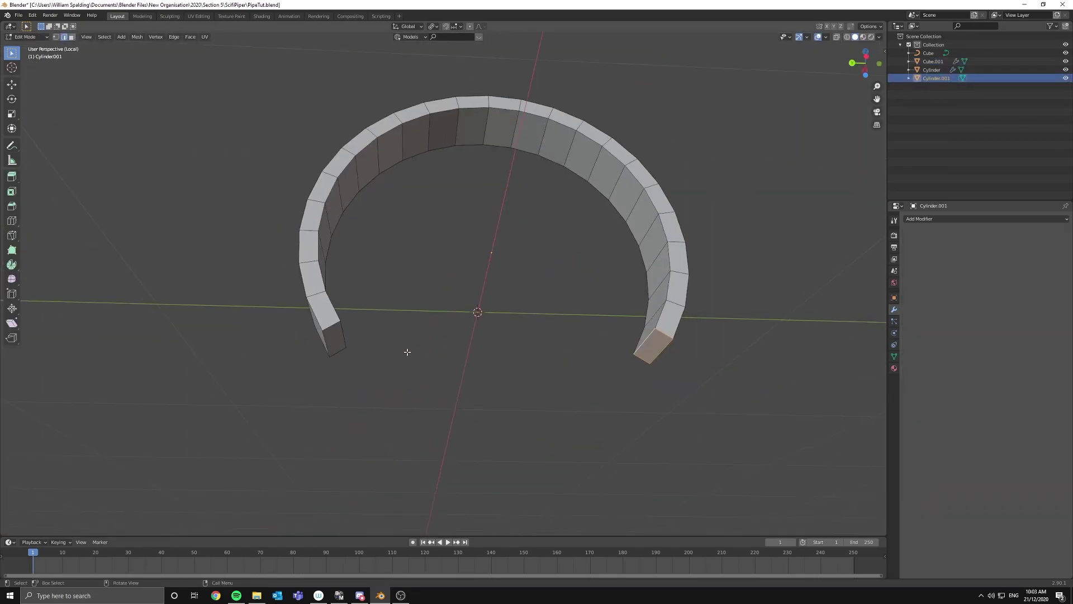
- Select both end faces of the open ring clamp and extrude them a short distance
key("3")
left_click(336, 339, "shift")
middle_click_drag(335, 339, 372, 343)
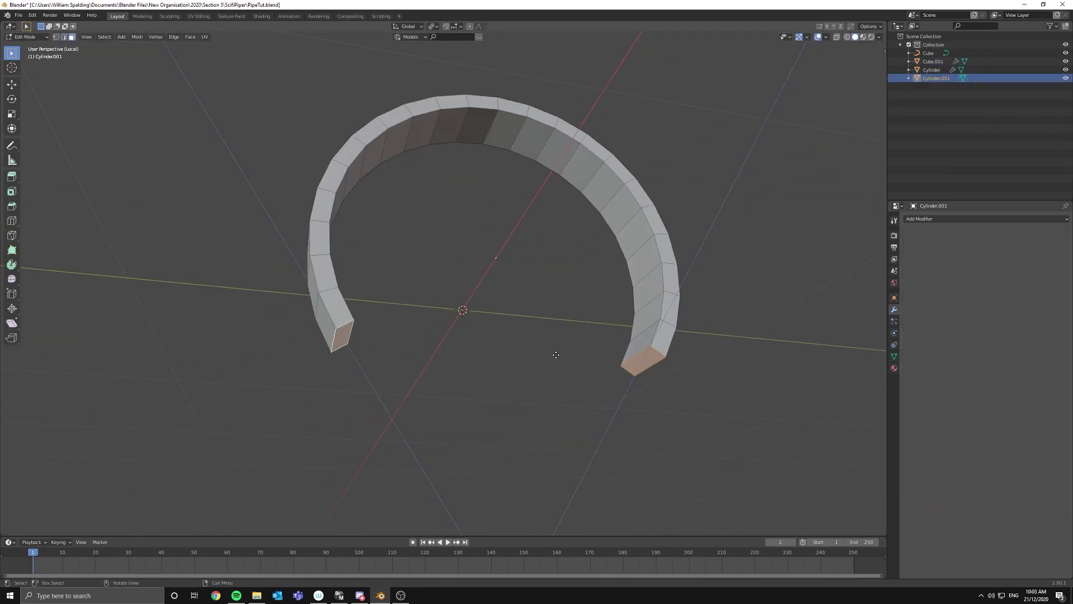
- Extrude the outer side faces at both ends of the clamp along their normals in two sections, the first about 0.11 m long
left_click(546, 284, "shift")
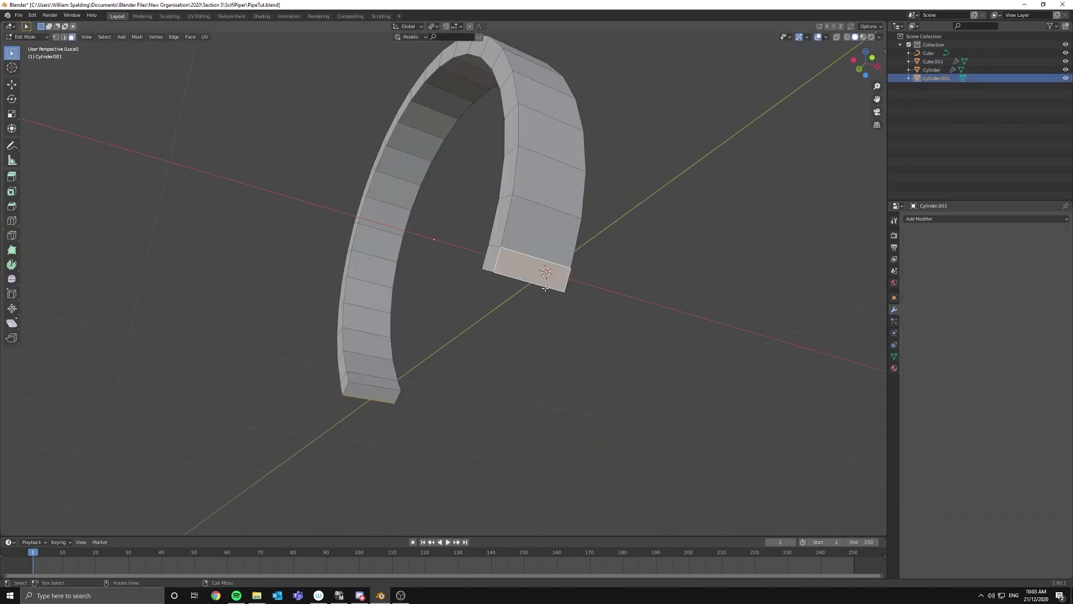
key("ctrl+KP_3")
key("alt+e")
left_click(663, 330)
left_click(652, 302)
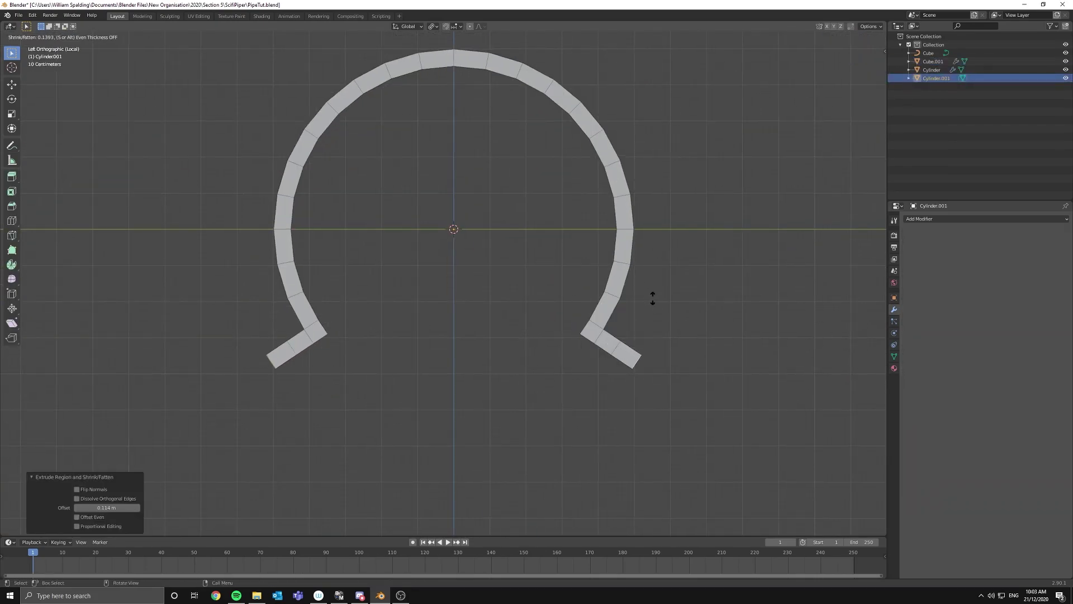
- Leave Edit Mode and the isolated view, and lower the clamp about 0.03 m along Z around the pipe
middle_click_drag(511, 196, 429, 371)
key("Tab")
key("KP_Divide")
key("g")
key("z")
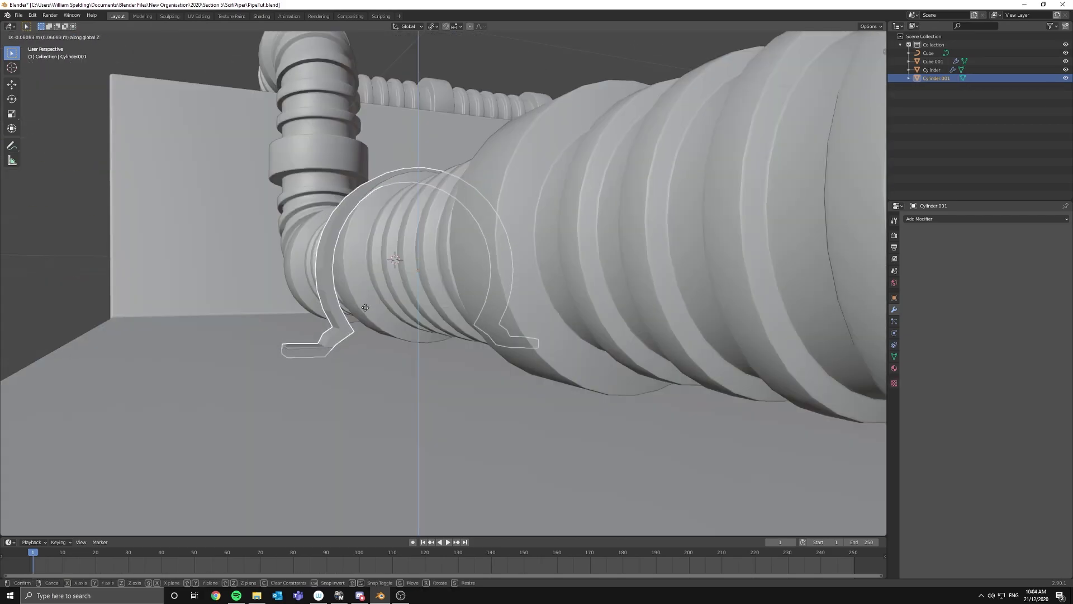
left_click(372, 239)
middle_click_drag(372, 239, 461, 297)
scroll(461, 297, "down", 3)
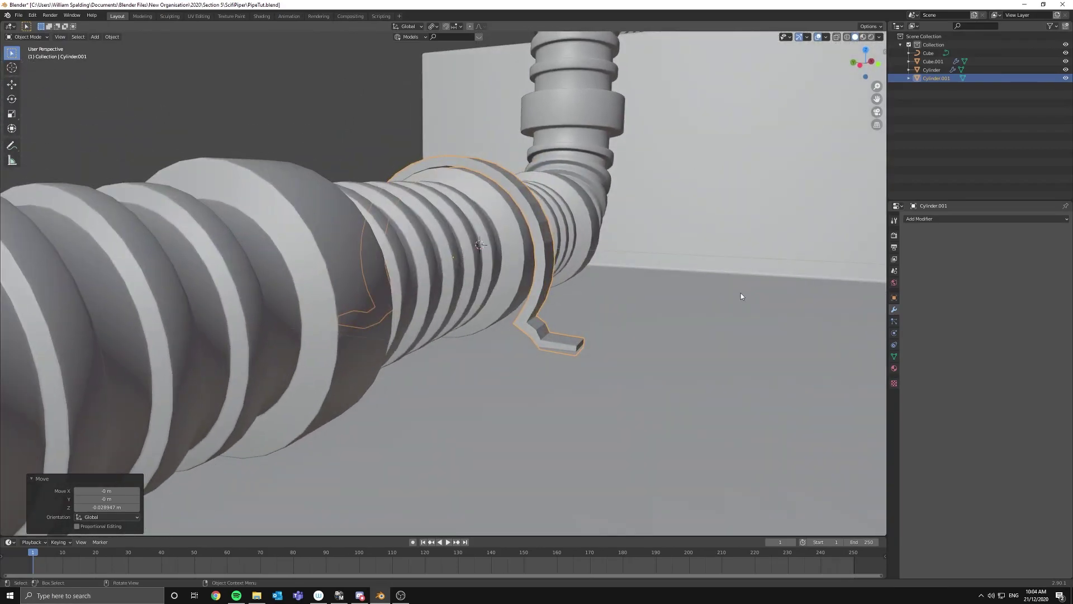